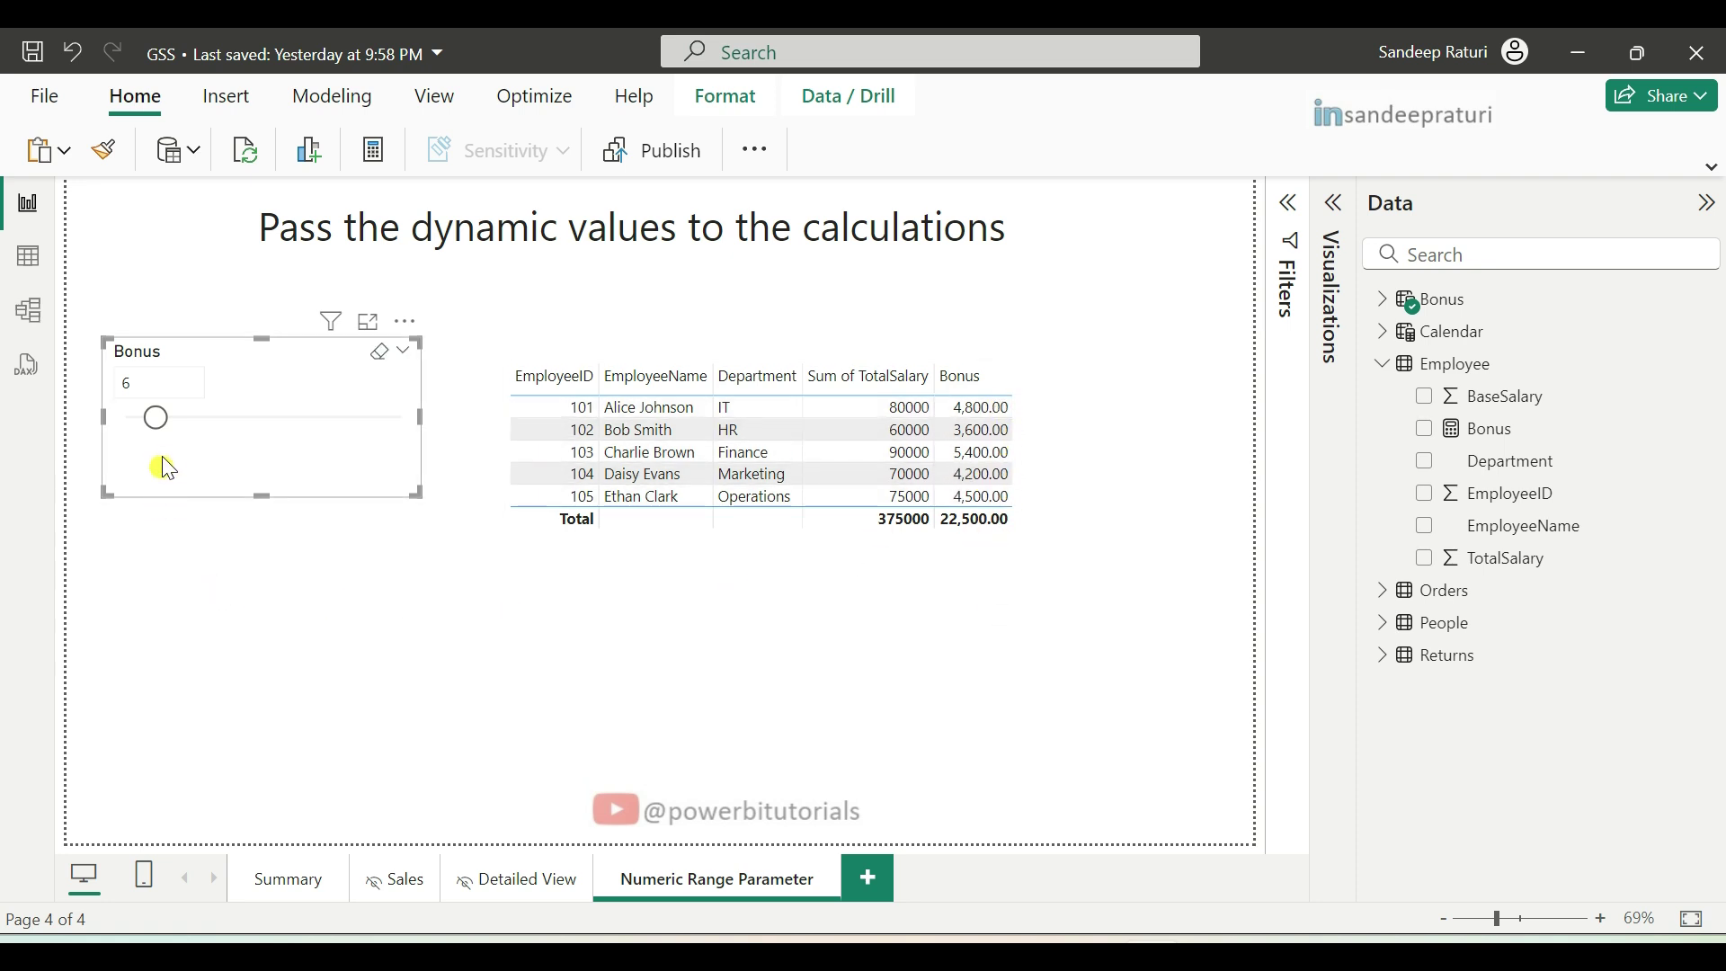
Step: Raise the Bonus slicer to 7 and then higher to check how the employees' bonus amounts respond
left_click_drag(157, 418, 182, 419)
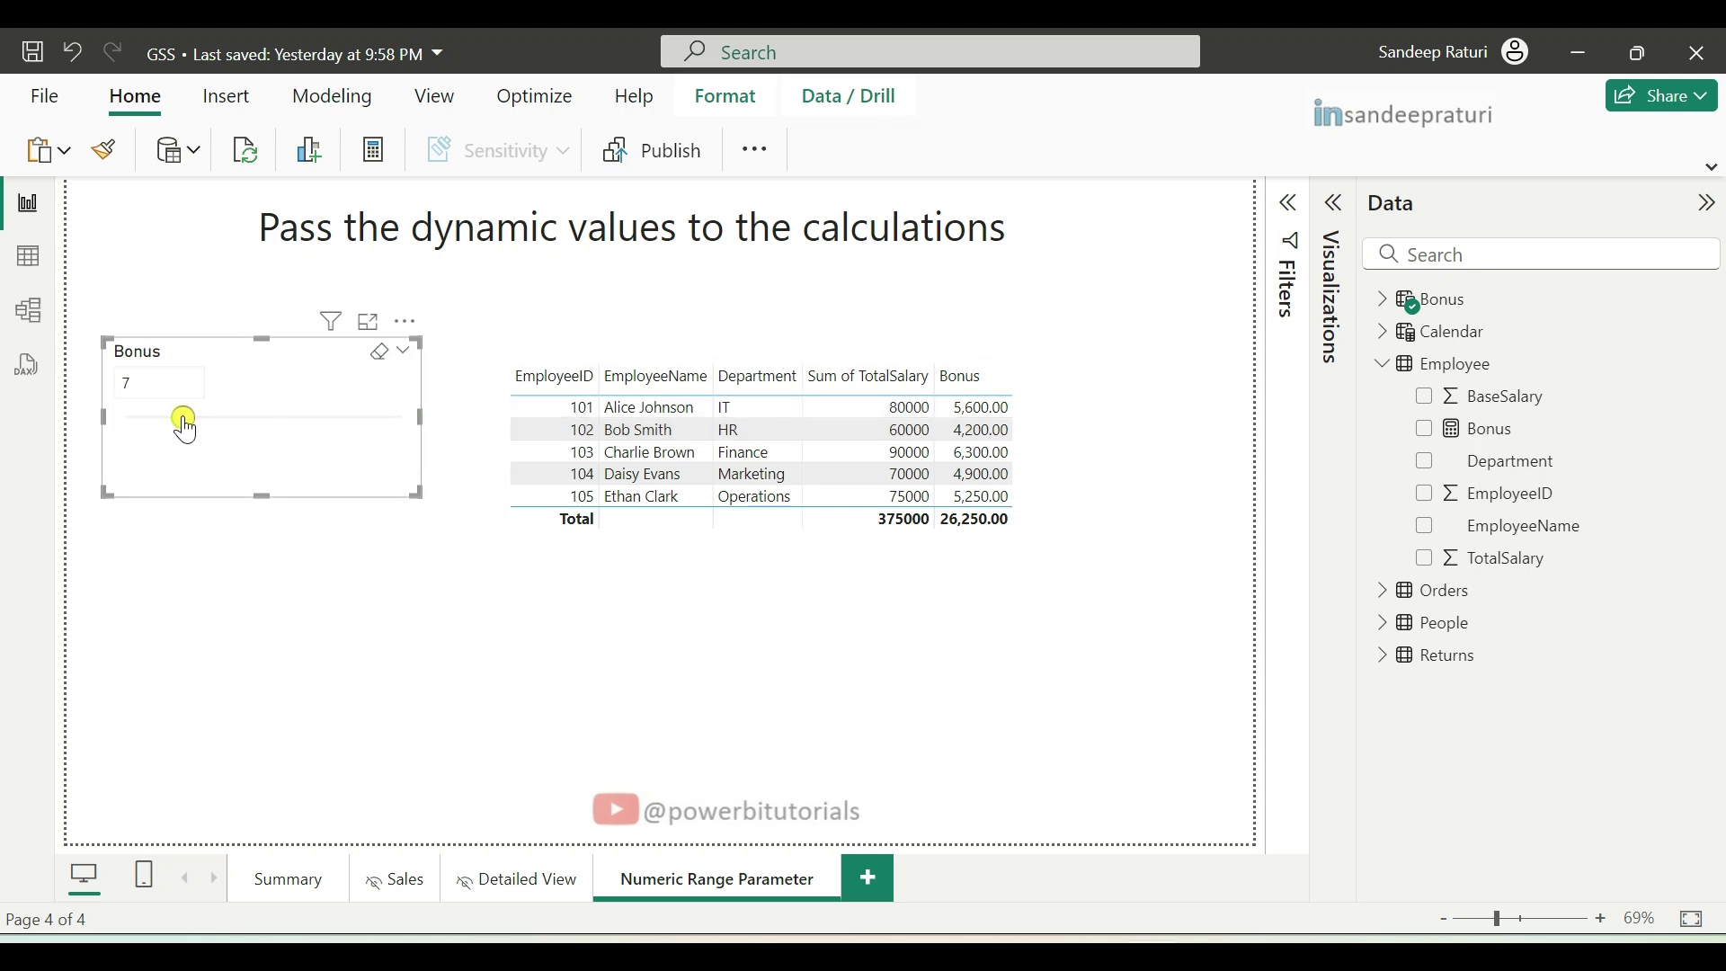
left_click_drag(185, 423, 221, 421)
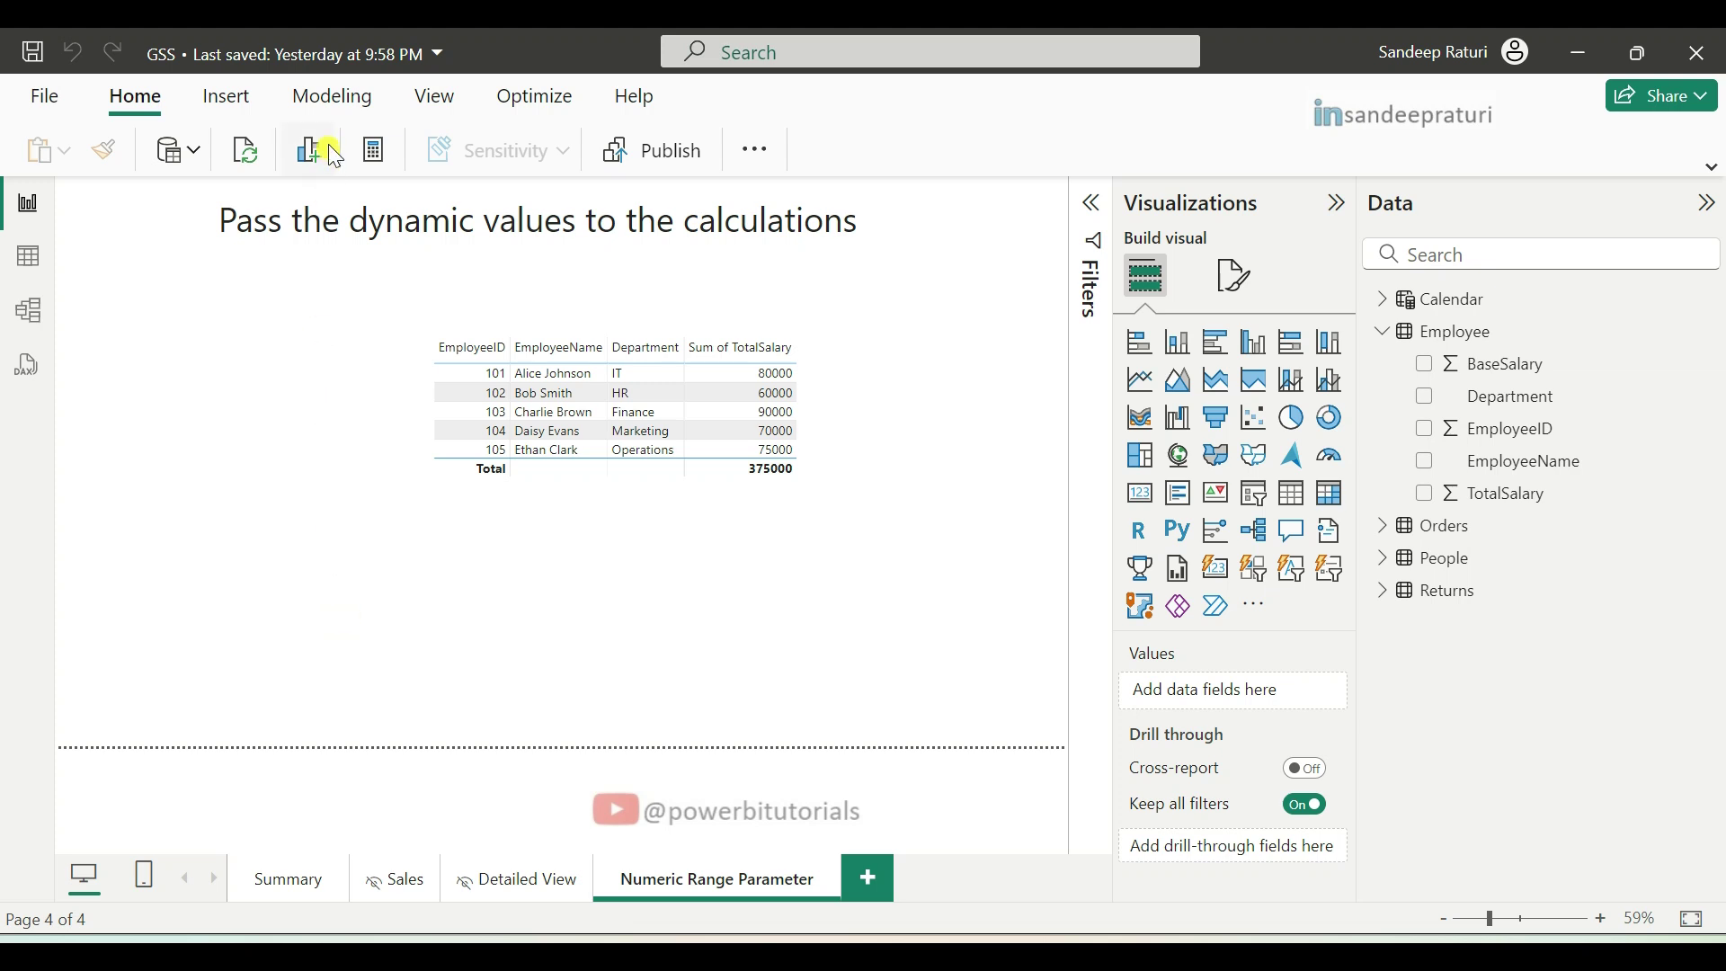
Step: Start a new numeric range parameter and name it Bonus
left_click(347, 97)
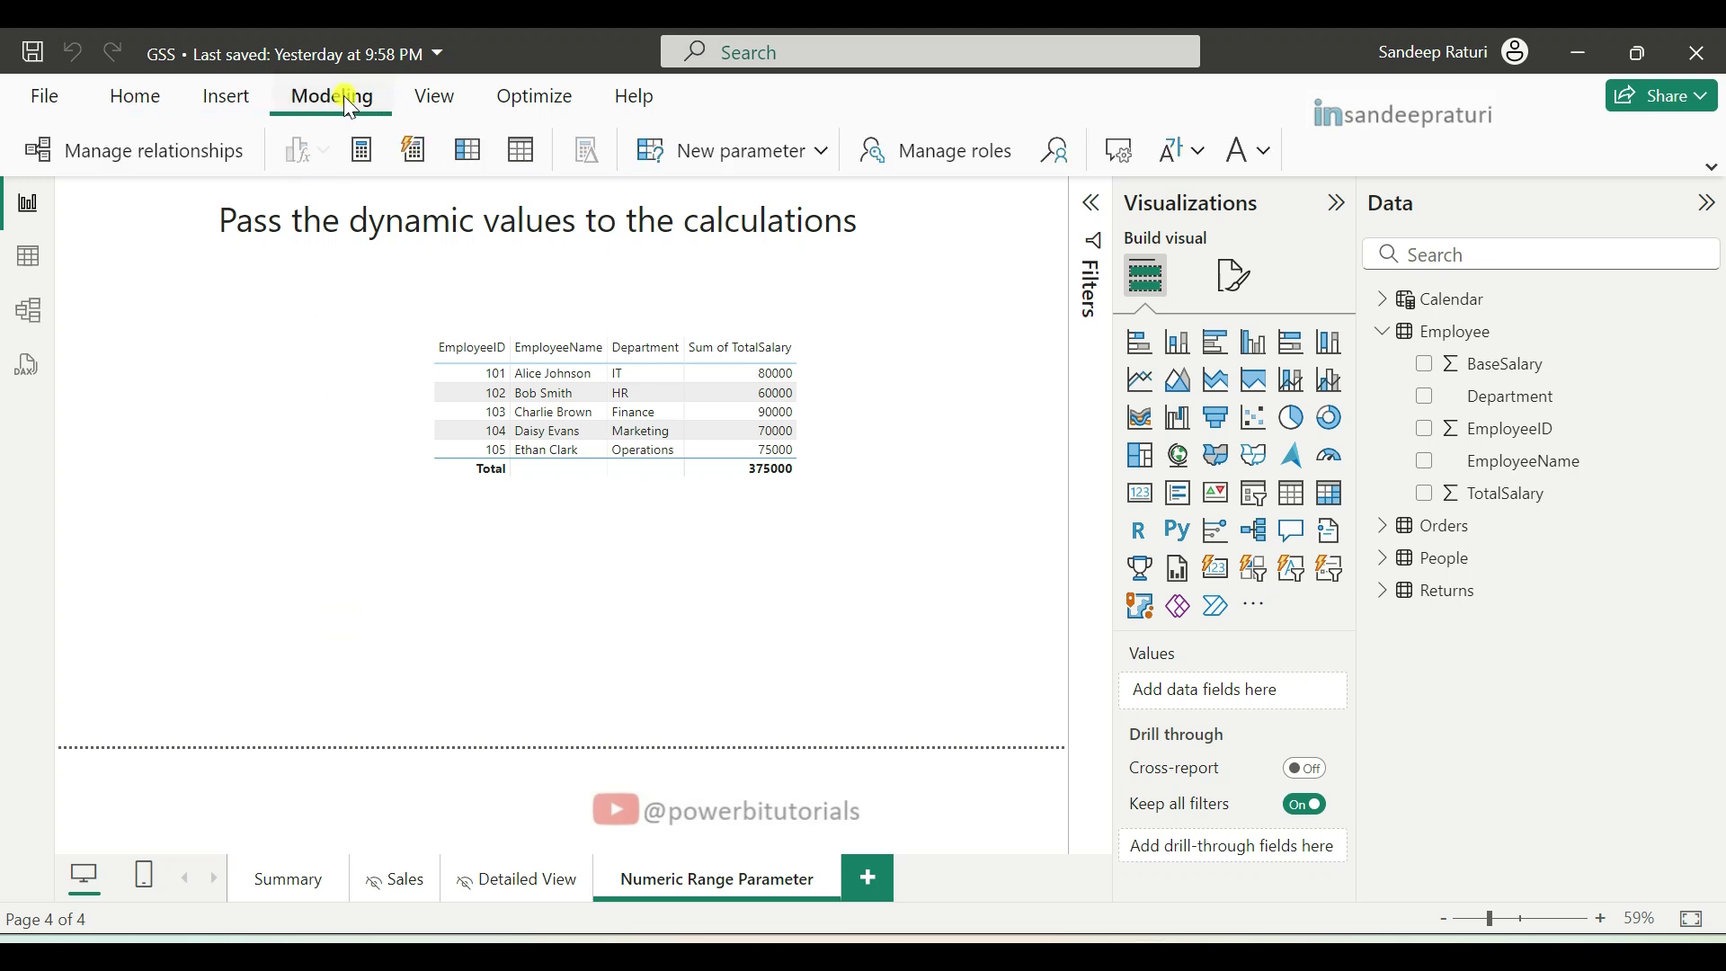
left_click(819, 153)
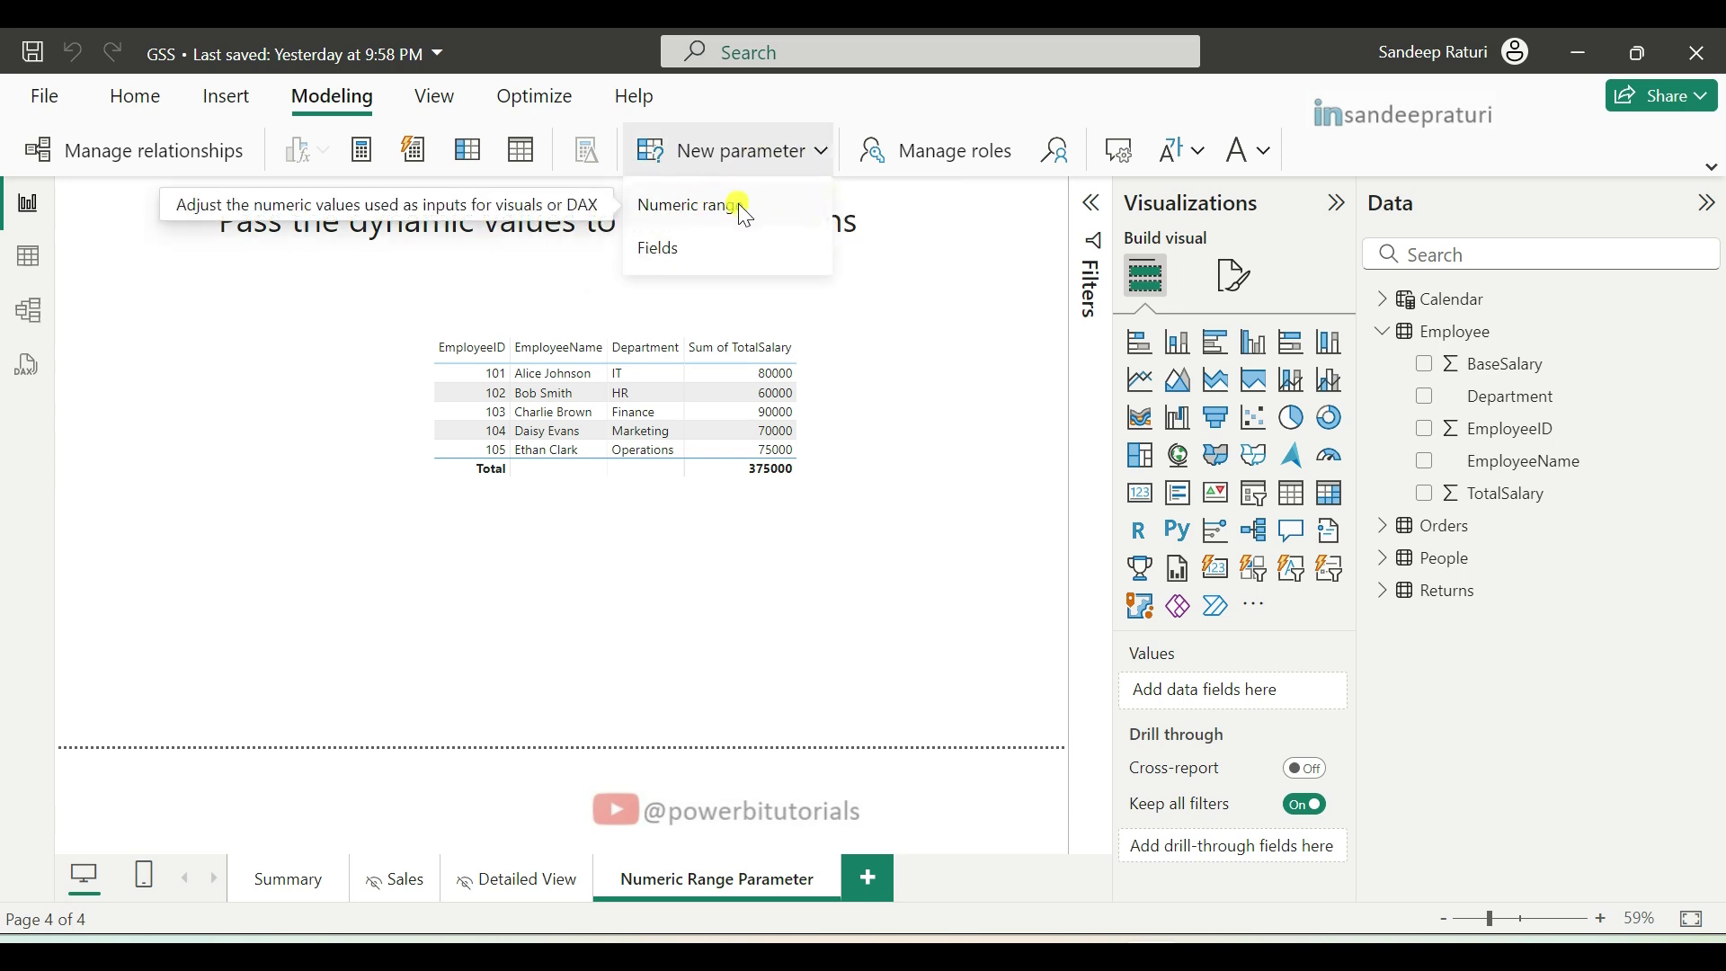
left_click(701, 205)
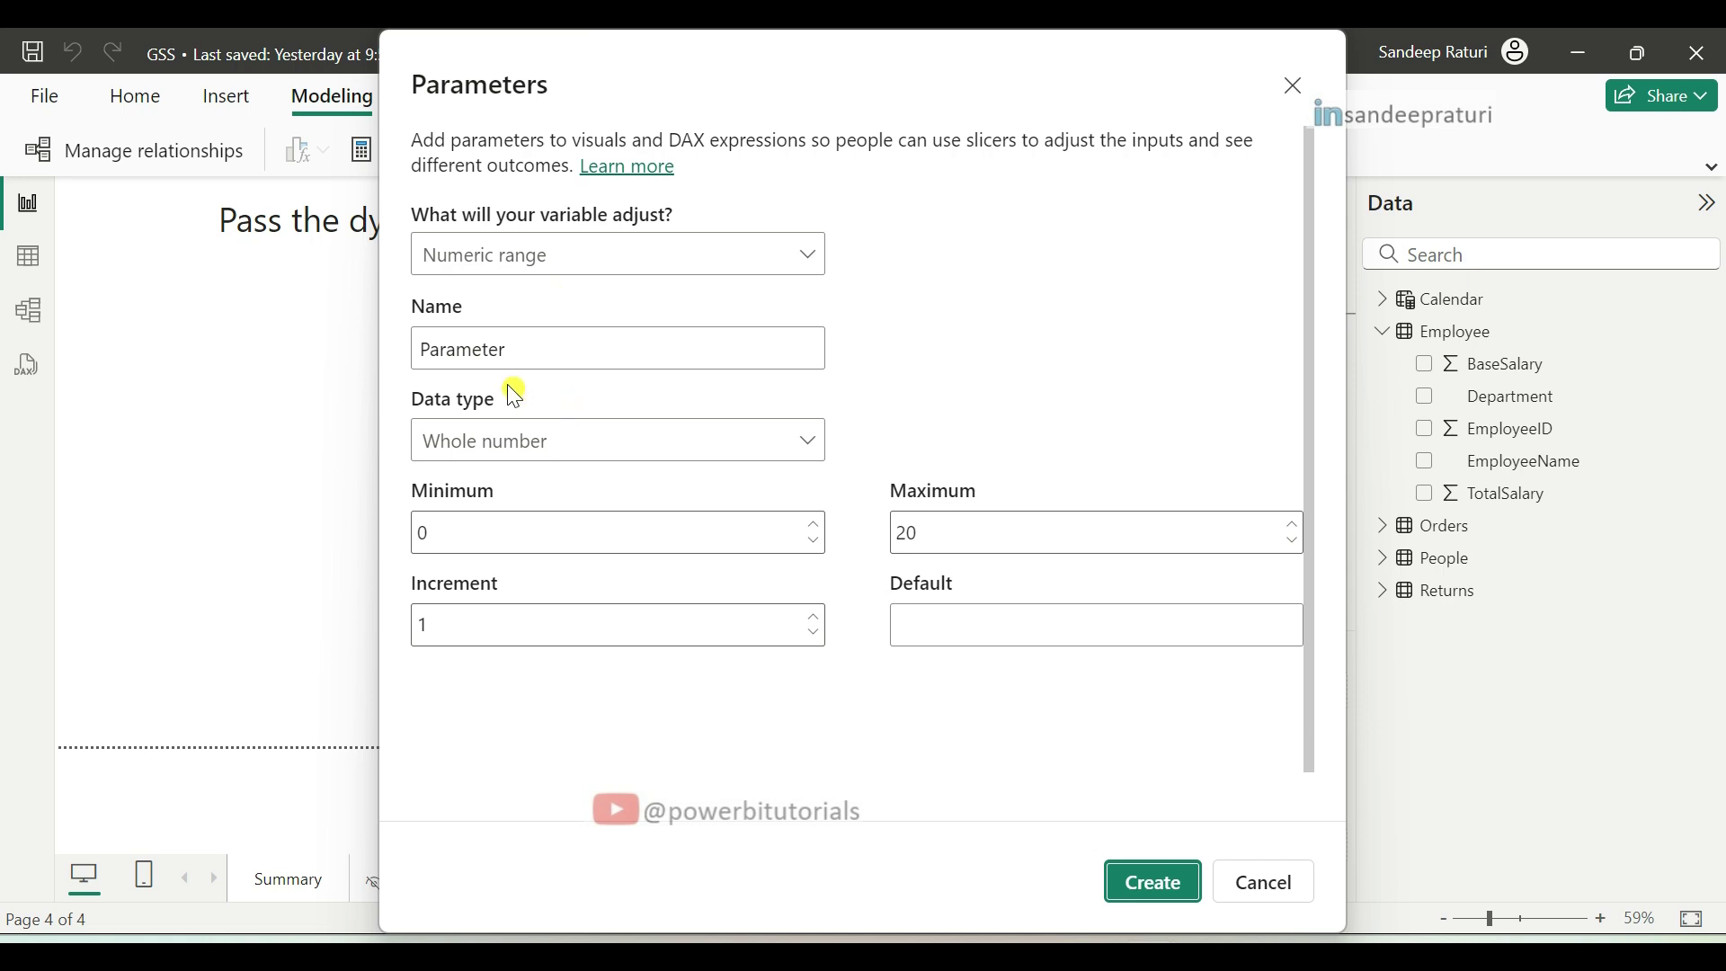
double_click(473, 350)
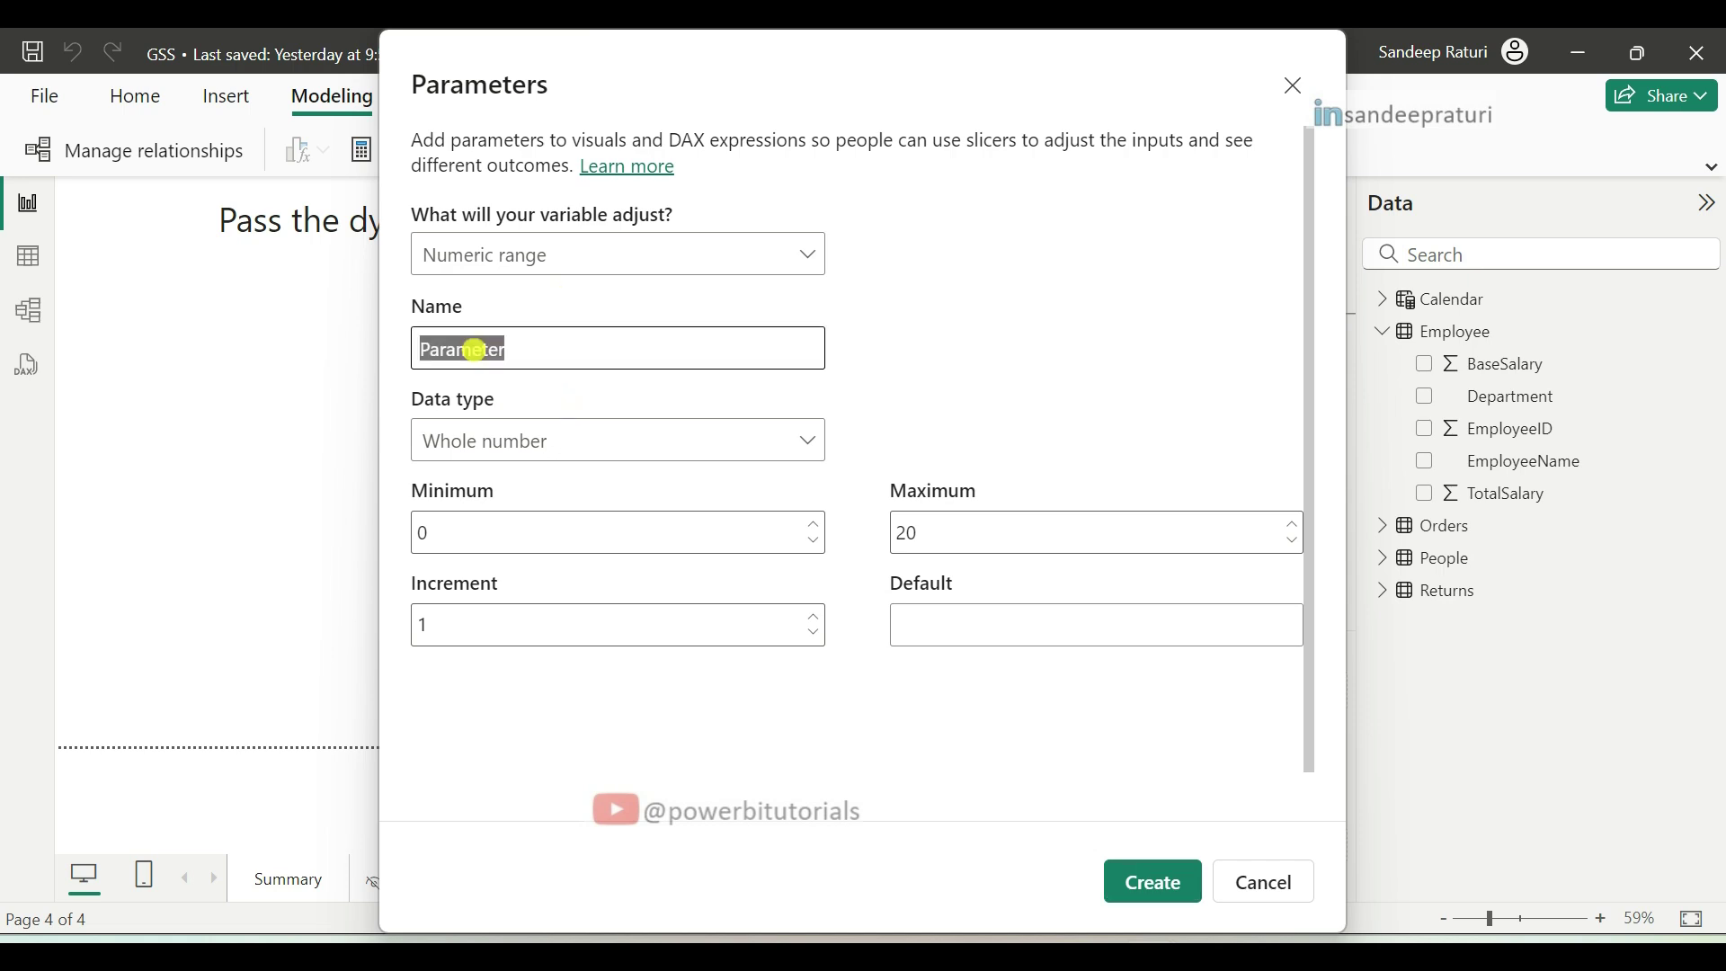
type("Bonus")
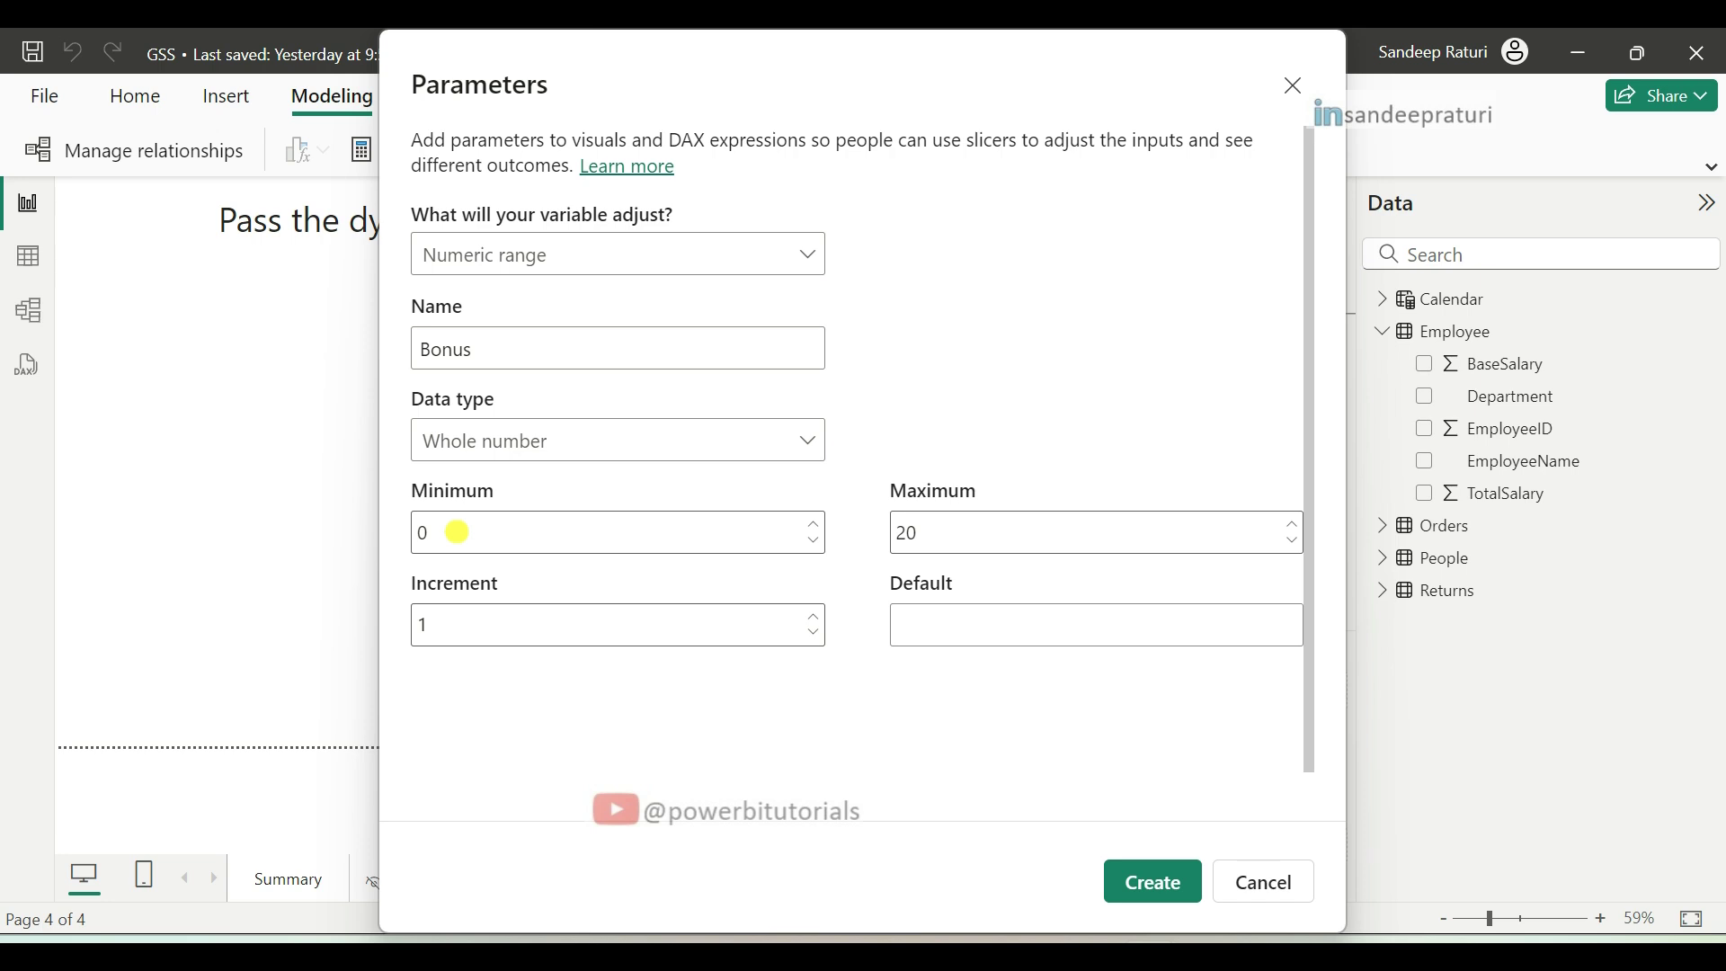
Step: Set the Bonus parameter's minimum to 5
left_click(458, 532)
key("BackSpace")
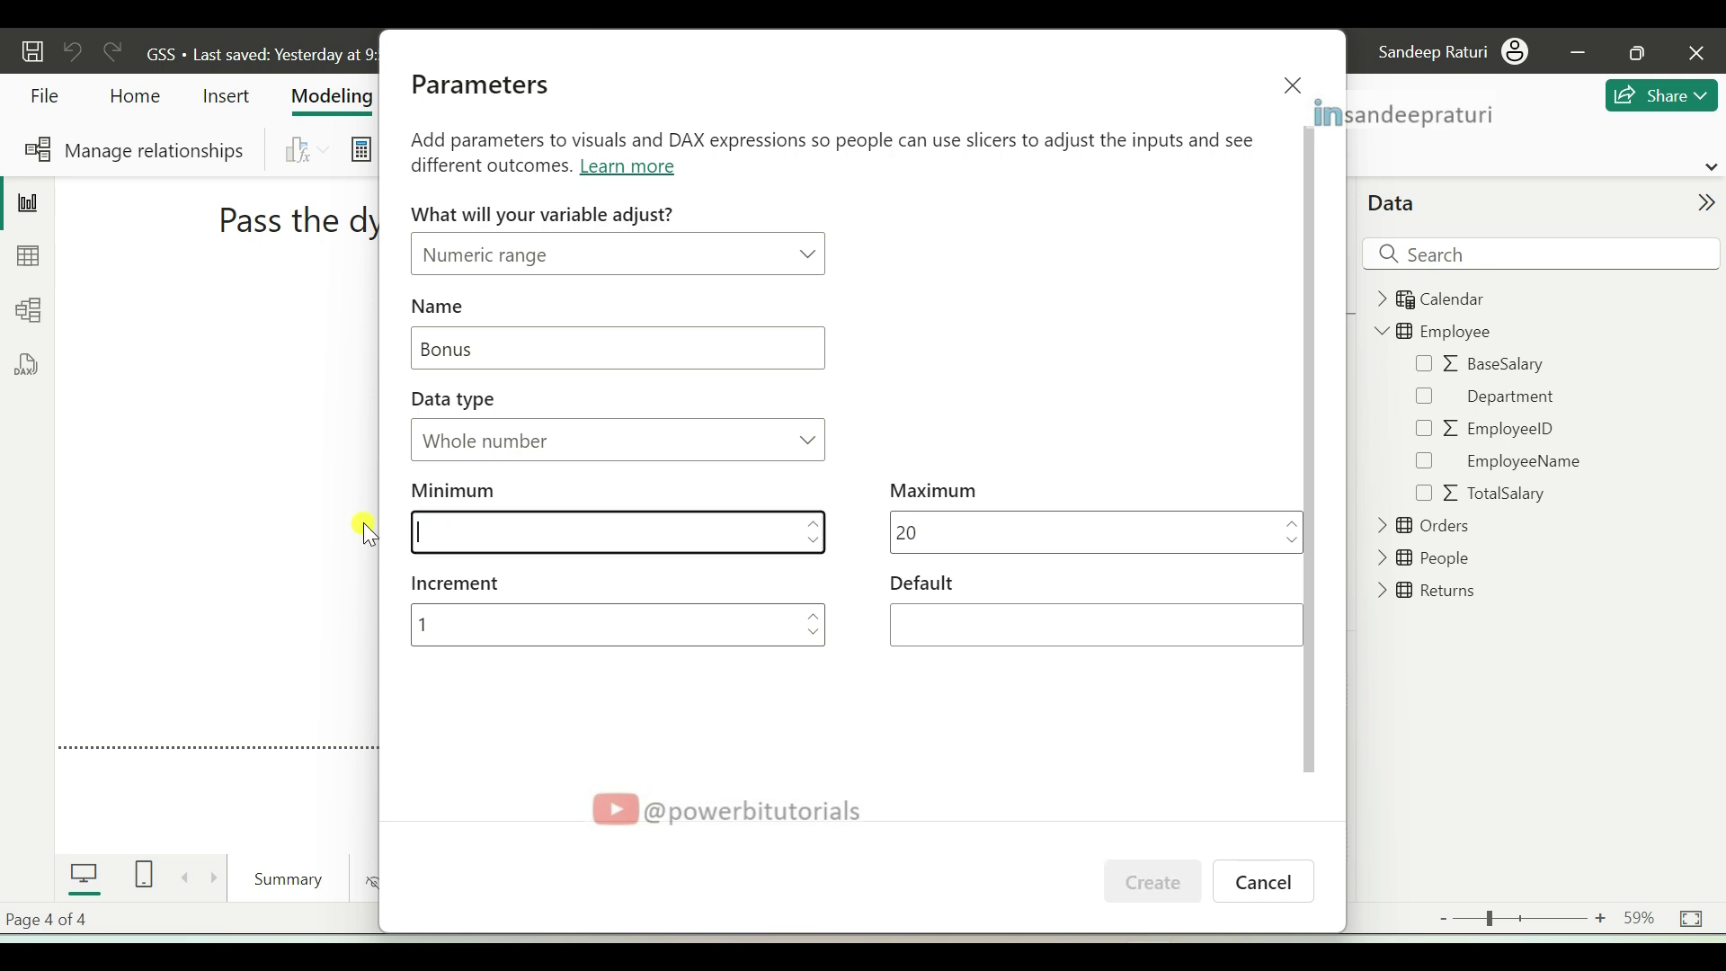
type("5")
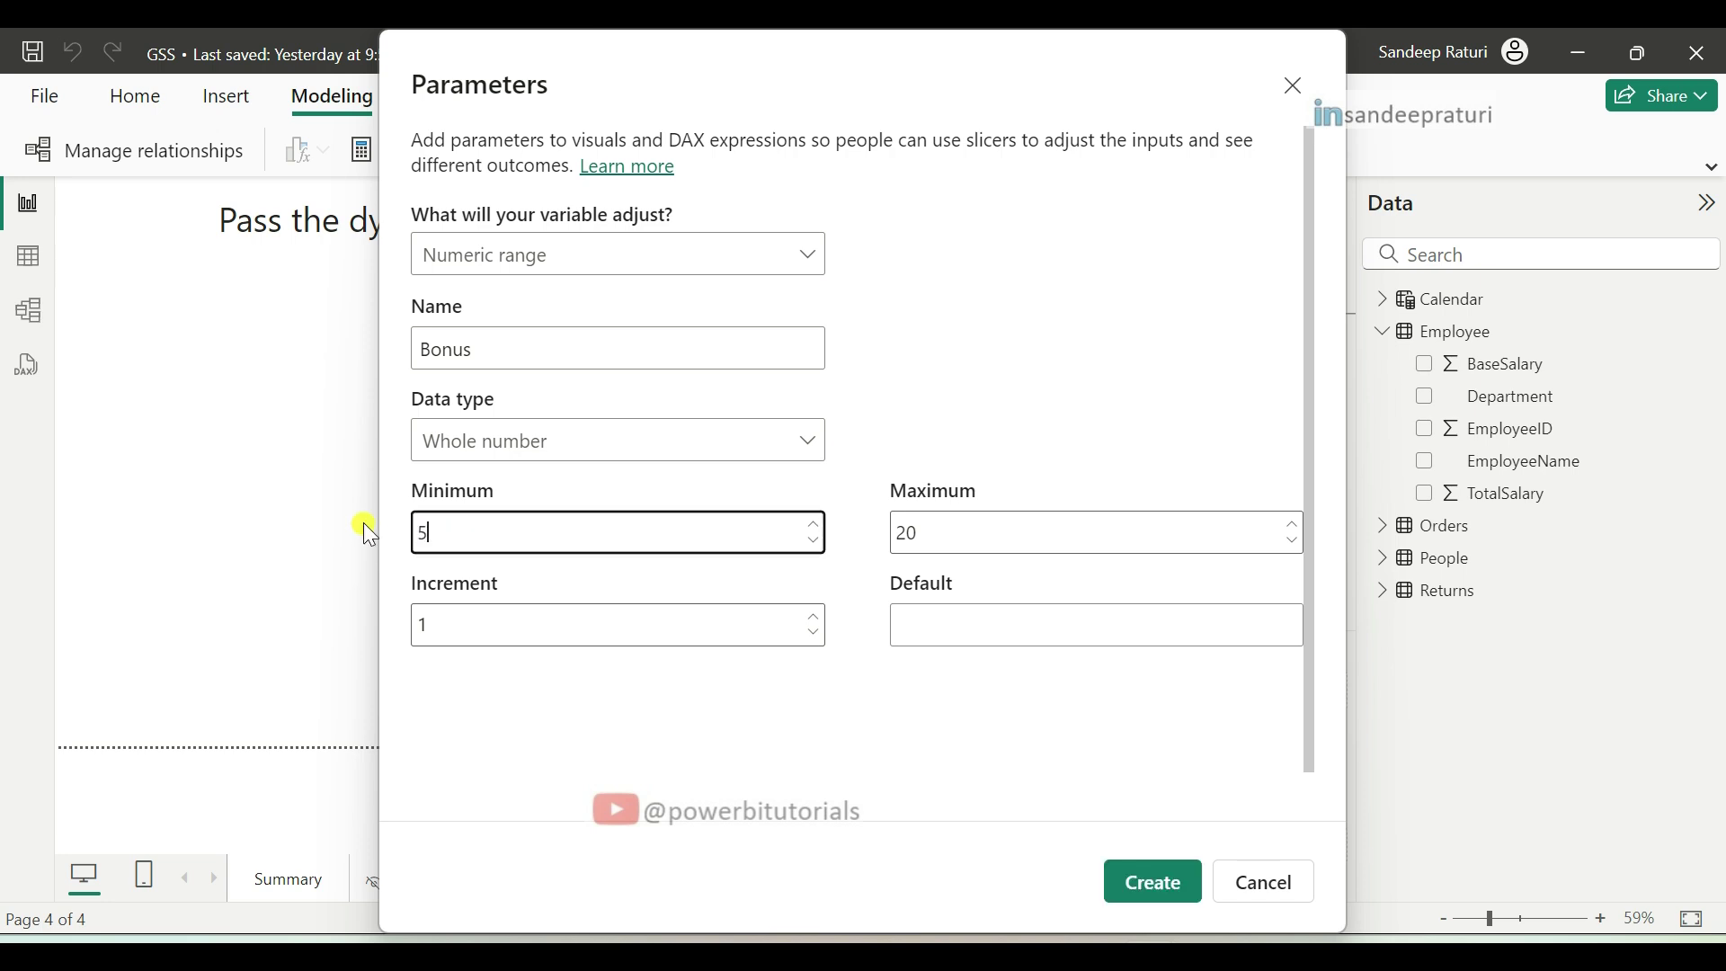
left_click(490, 576)
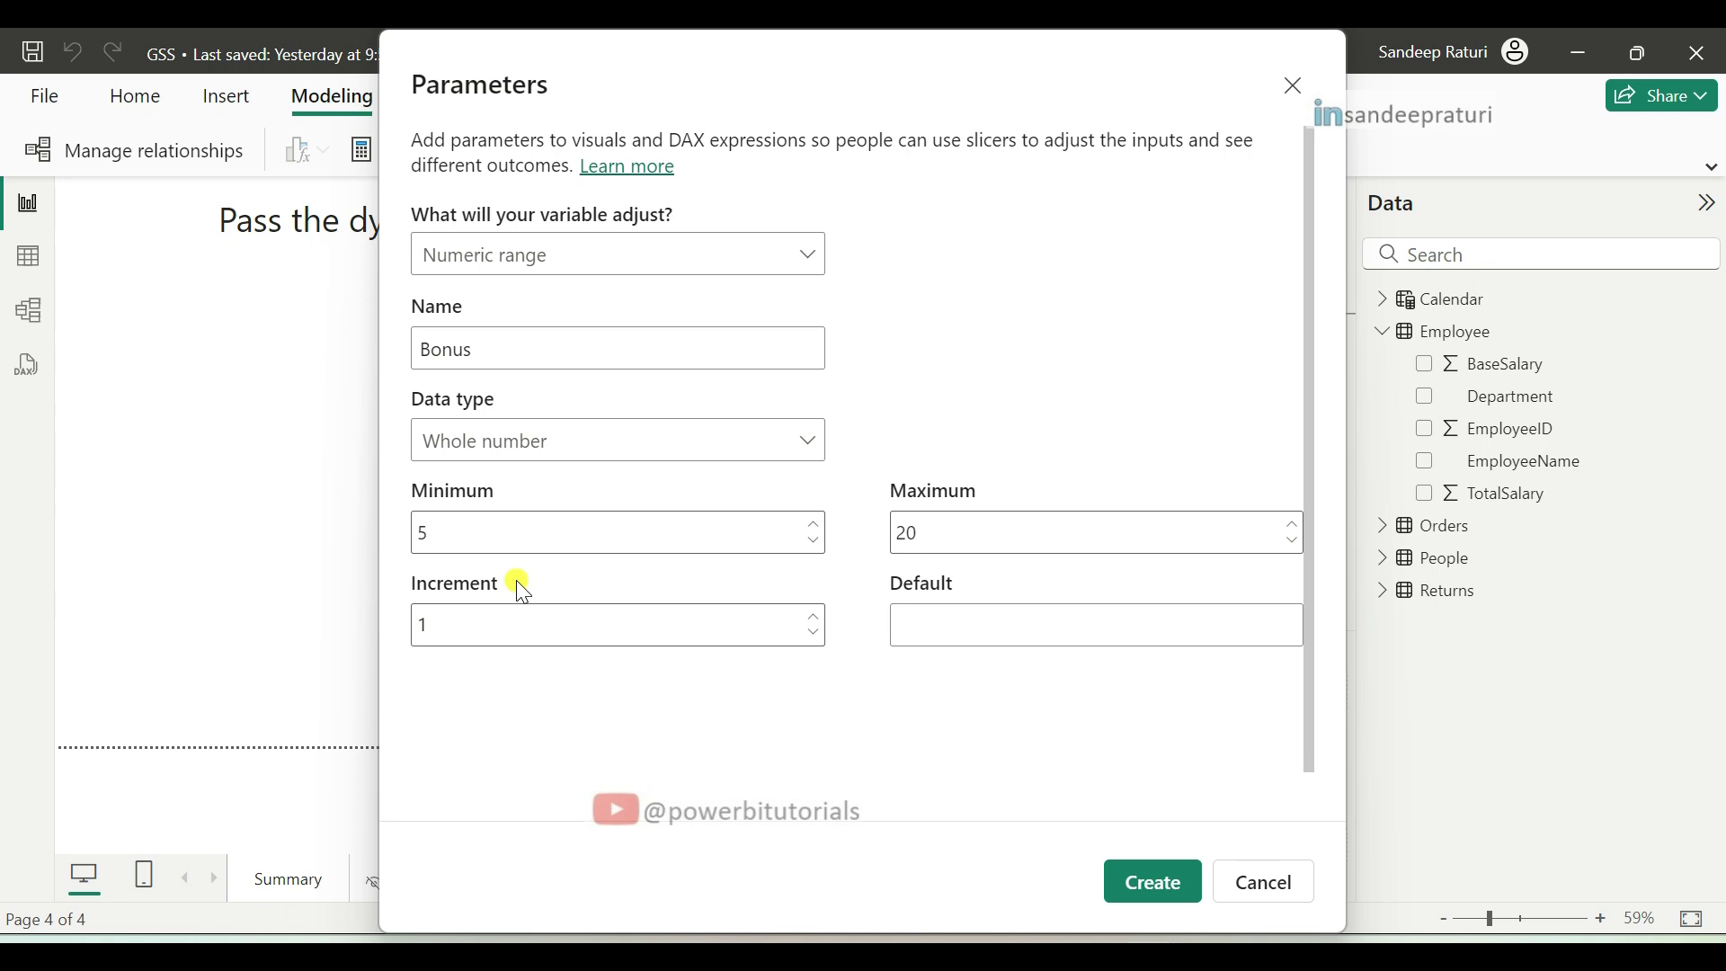
Step: Try an increment of 5 for the Bonus parameter and set it back to 1
left_click(464, 631)
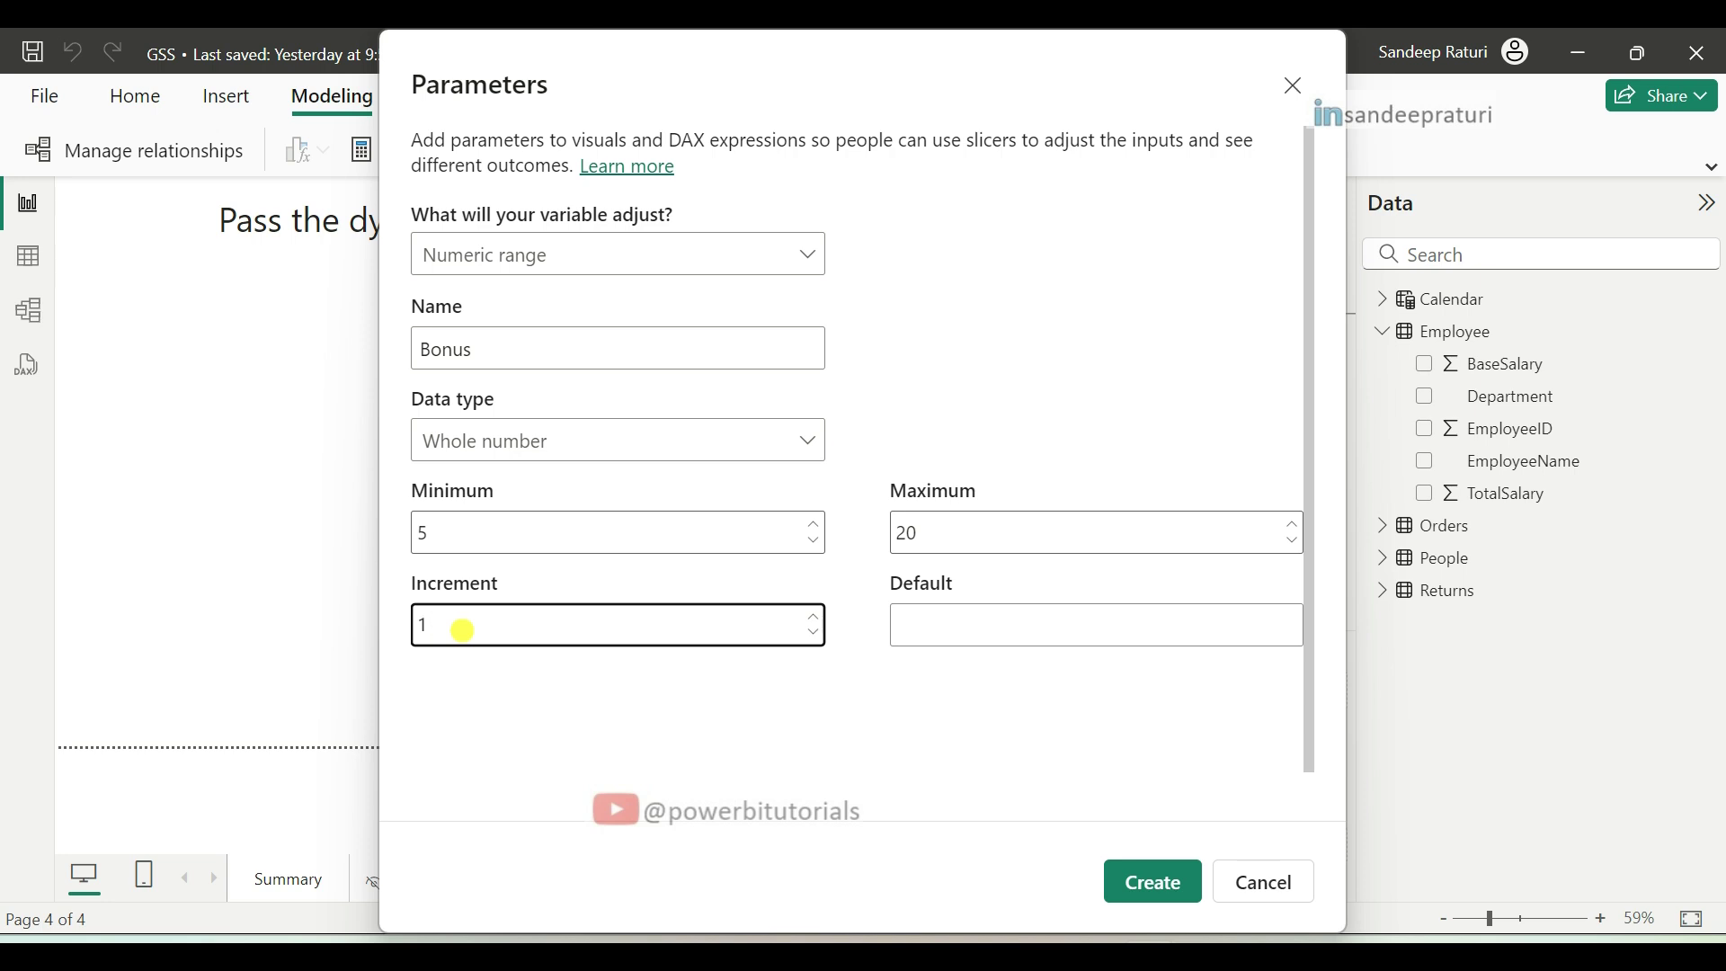
key("BackSpace")
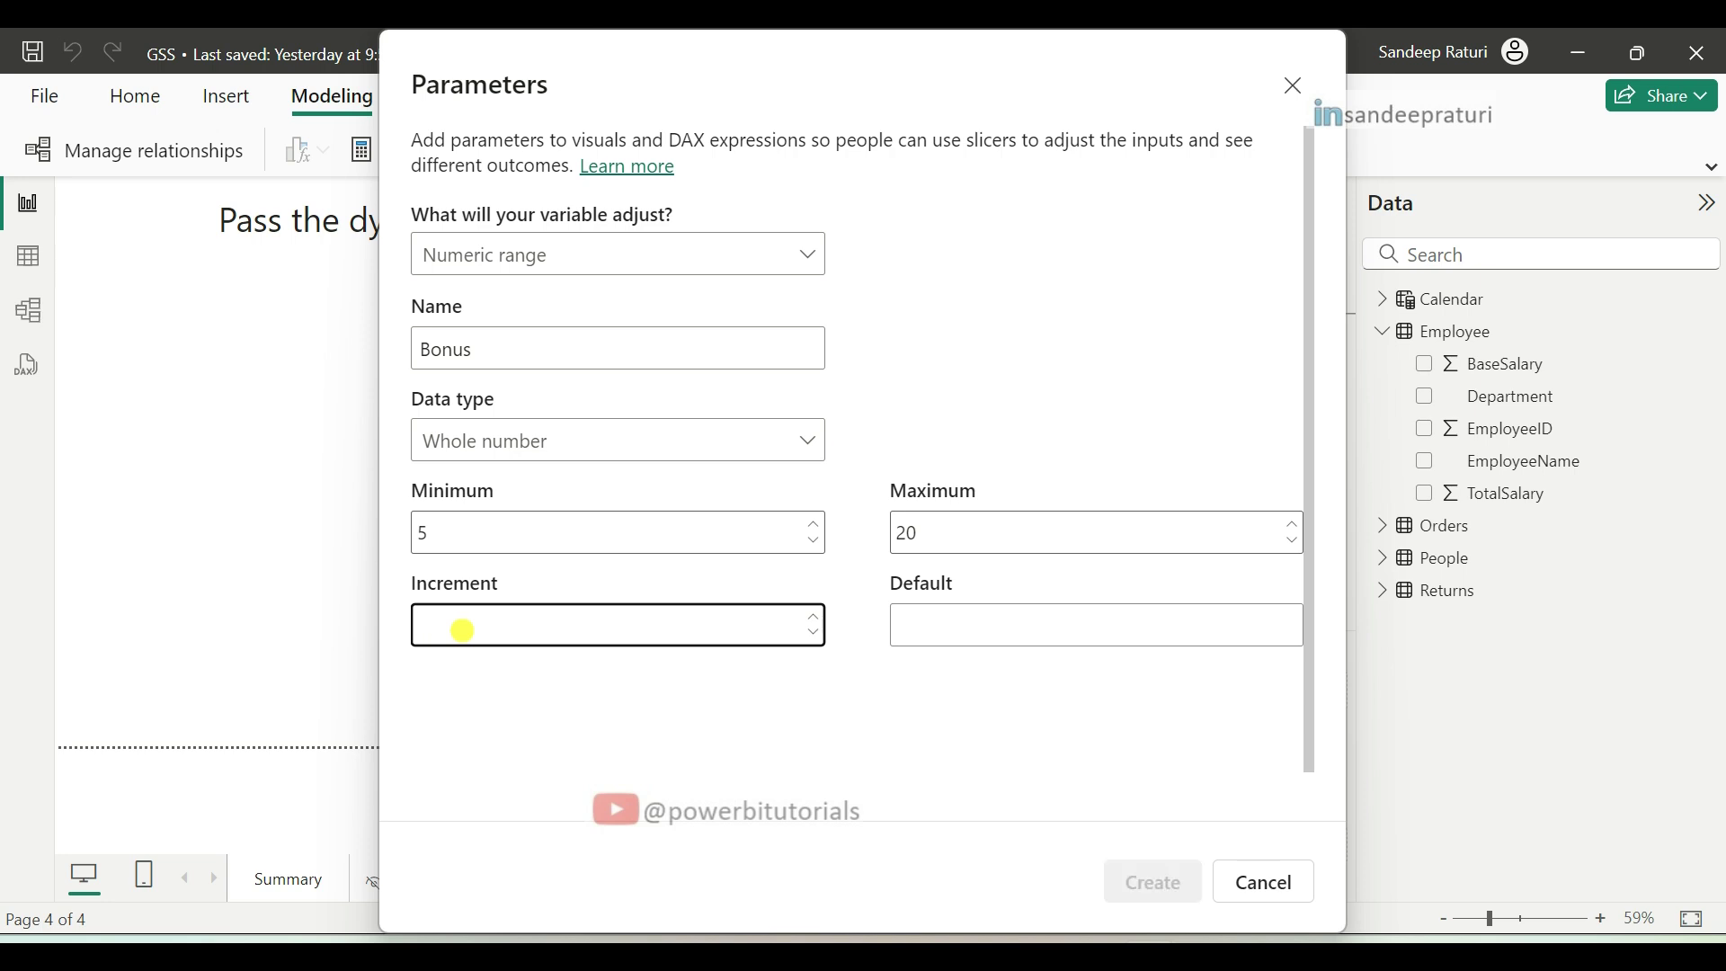
type("5")
left_click(534, 580)
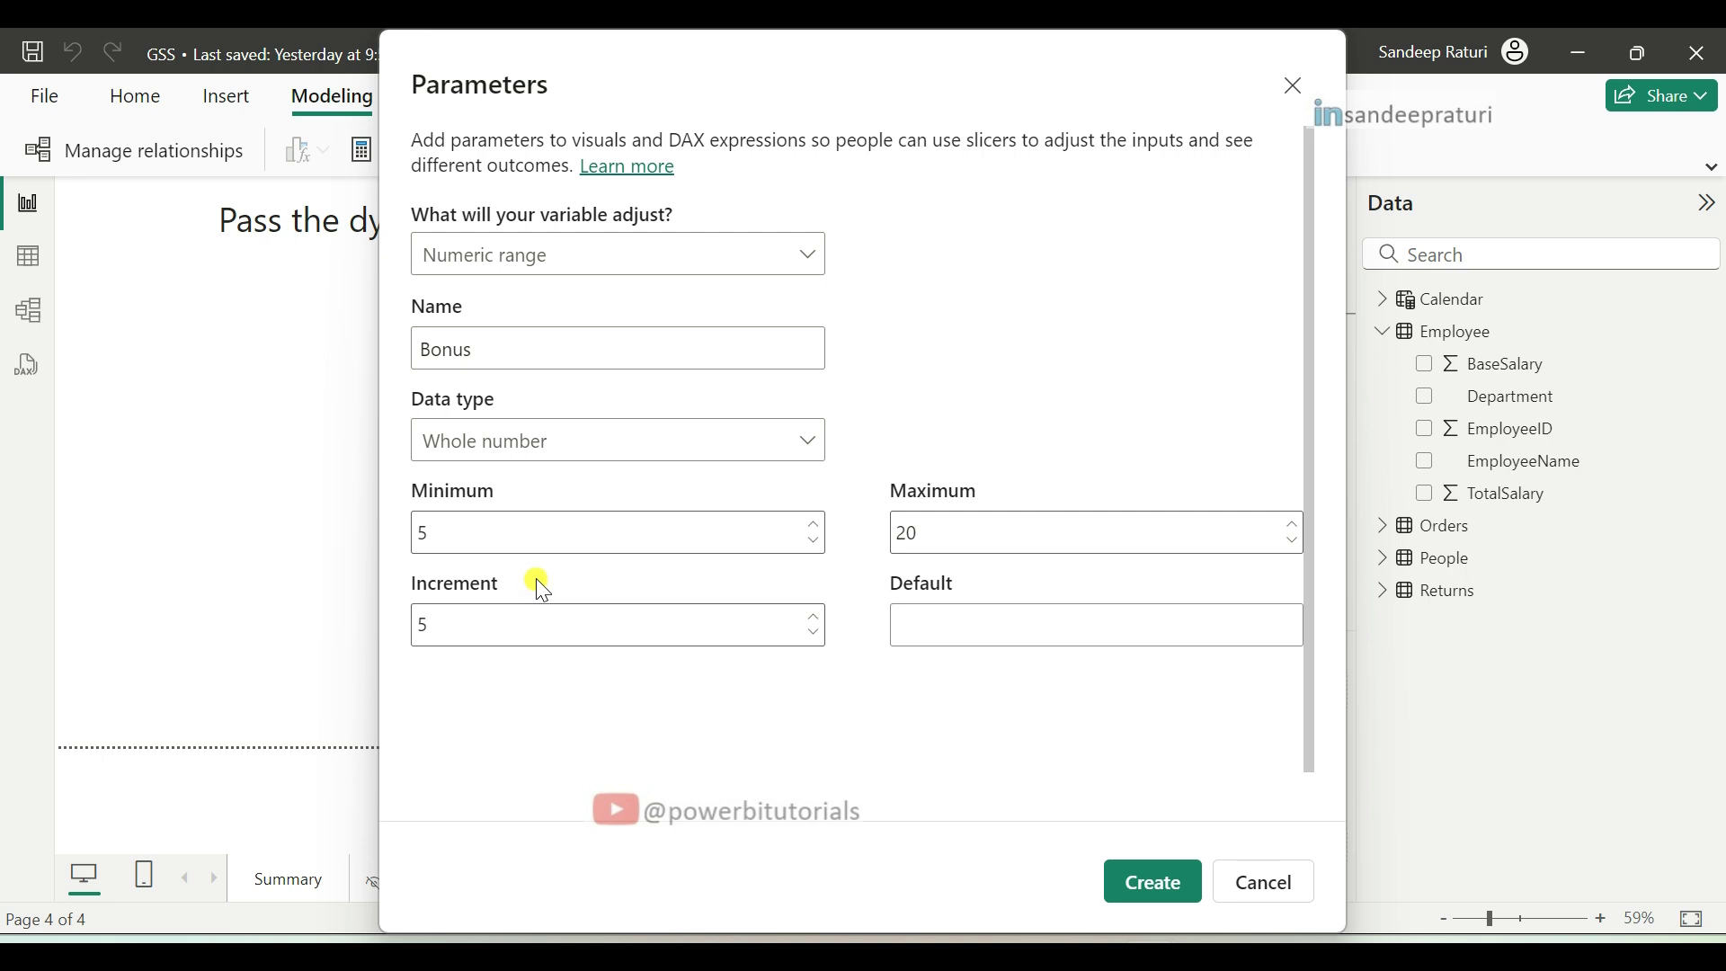
left_click(483, 625)
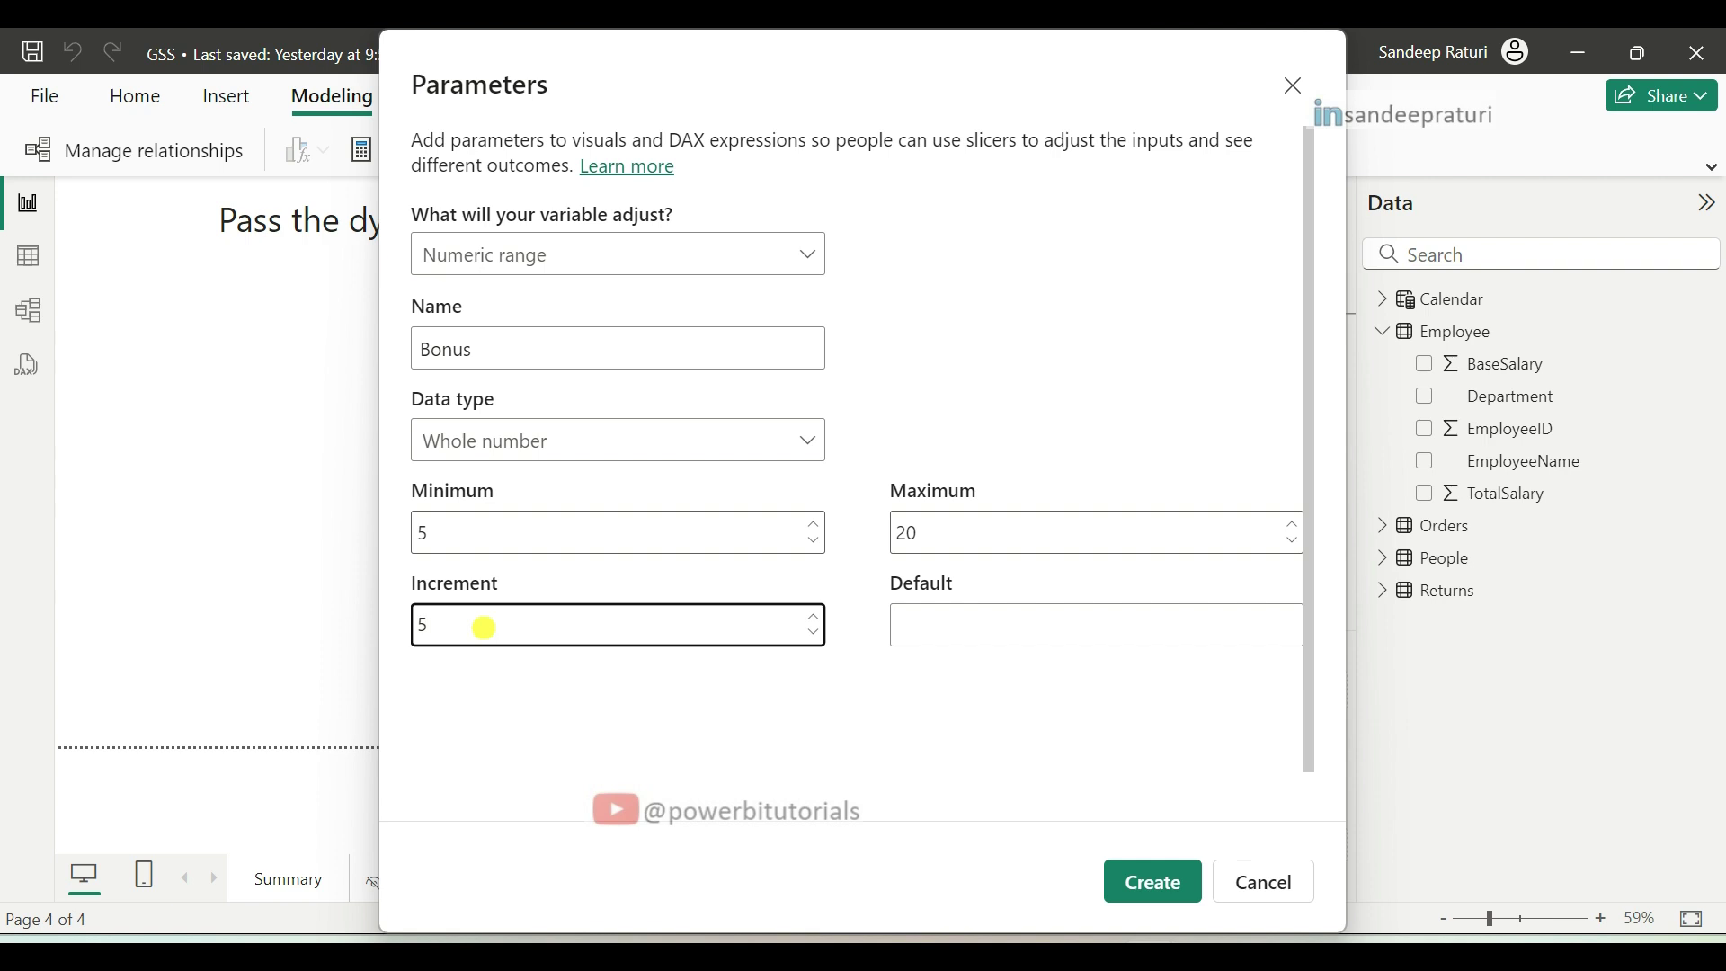
key("BackSpace")
type("1")
left_click(555, 591)
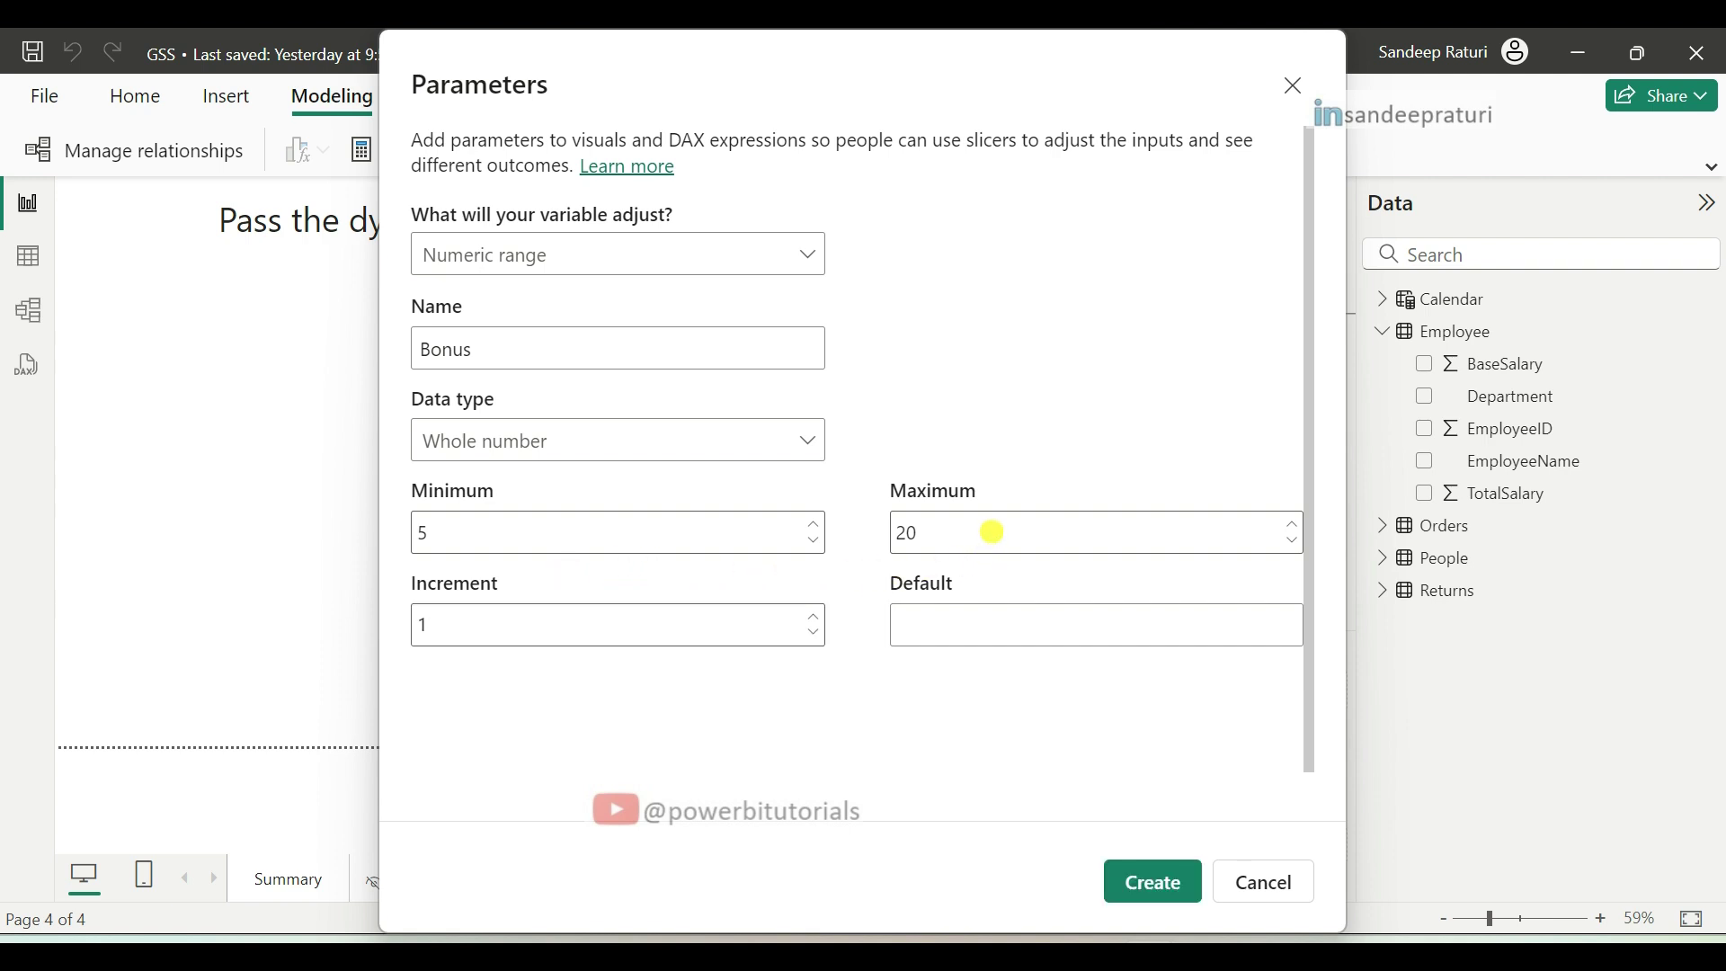
Step: Set the Bonus parameter's maximum to 15
left_click(993, 533)
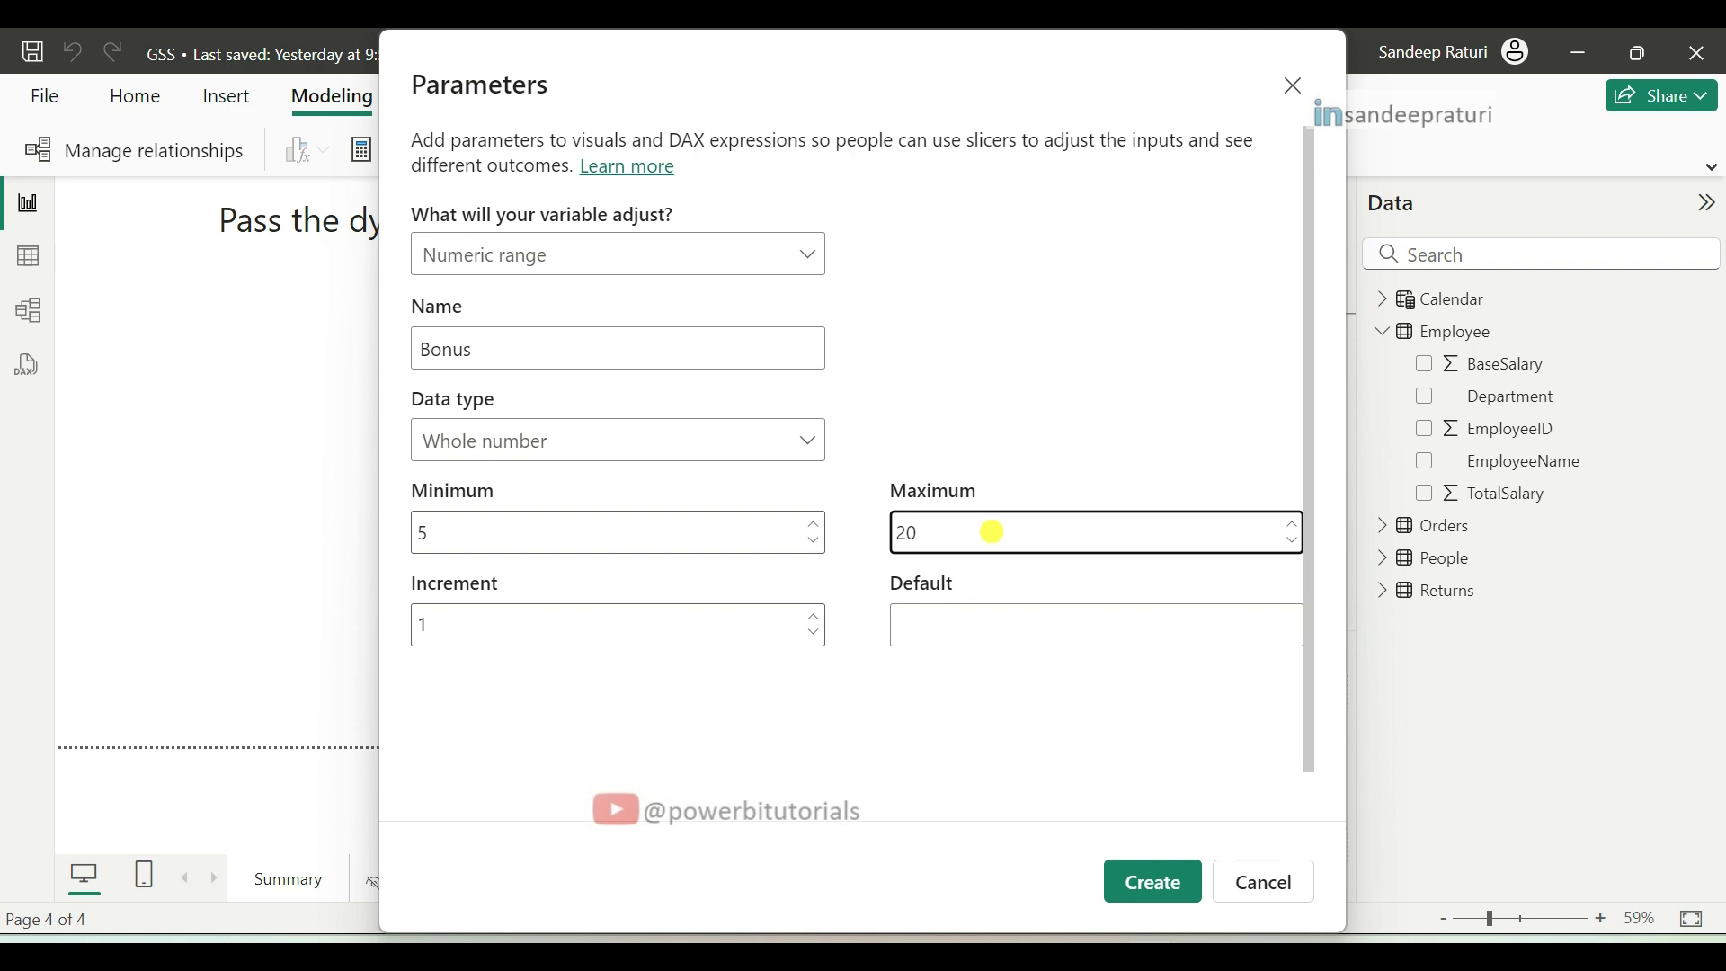
key("BackSpace")
key("BackSpace")
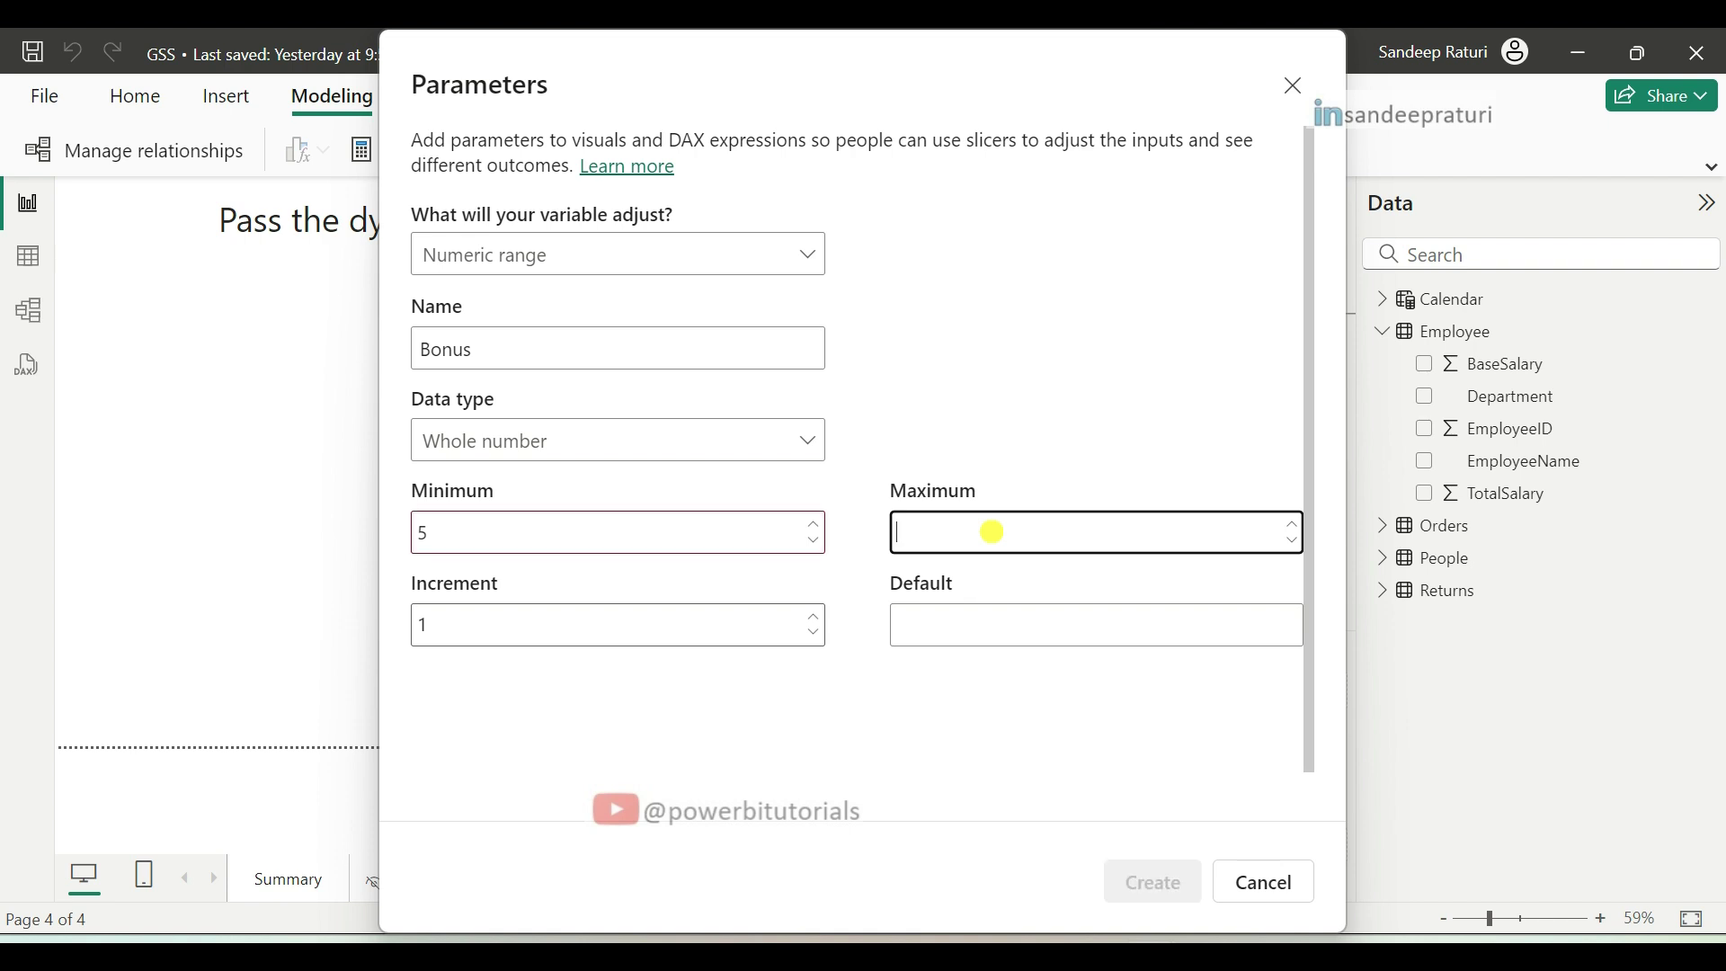
type("15")
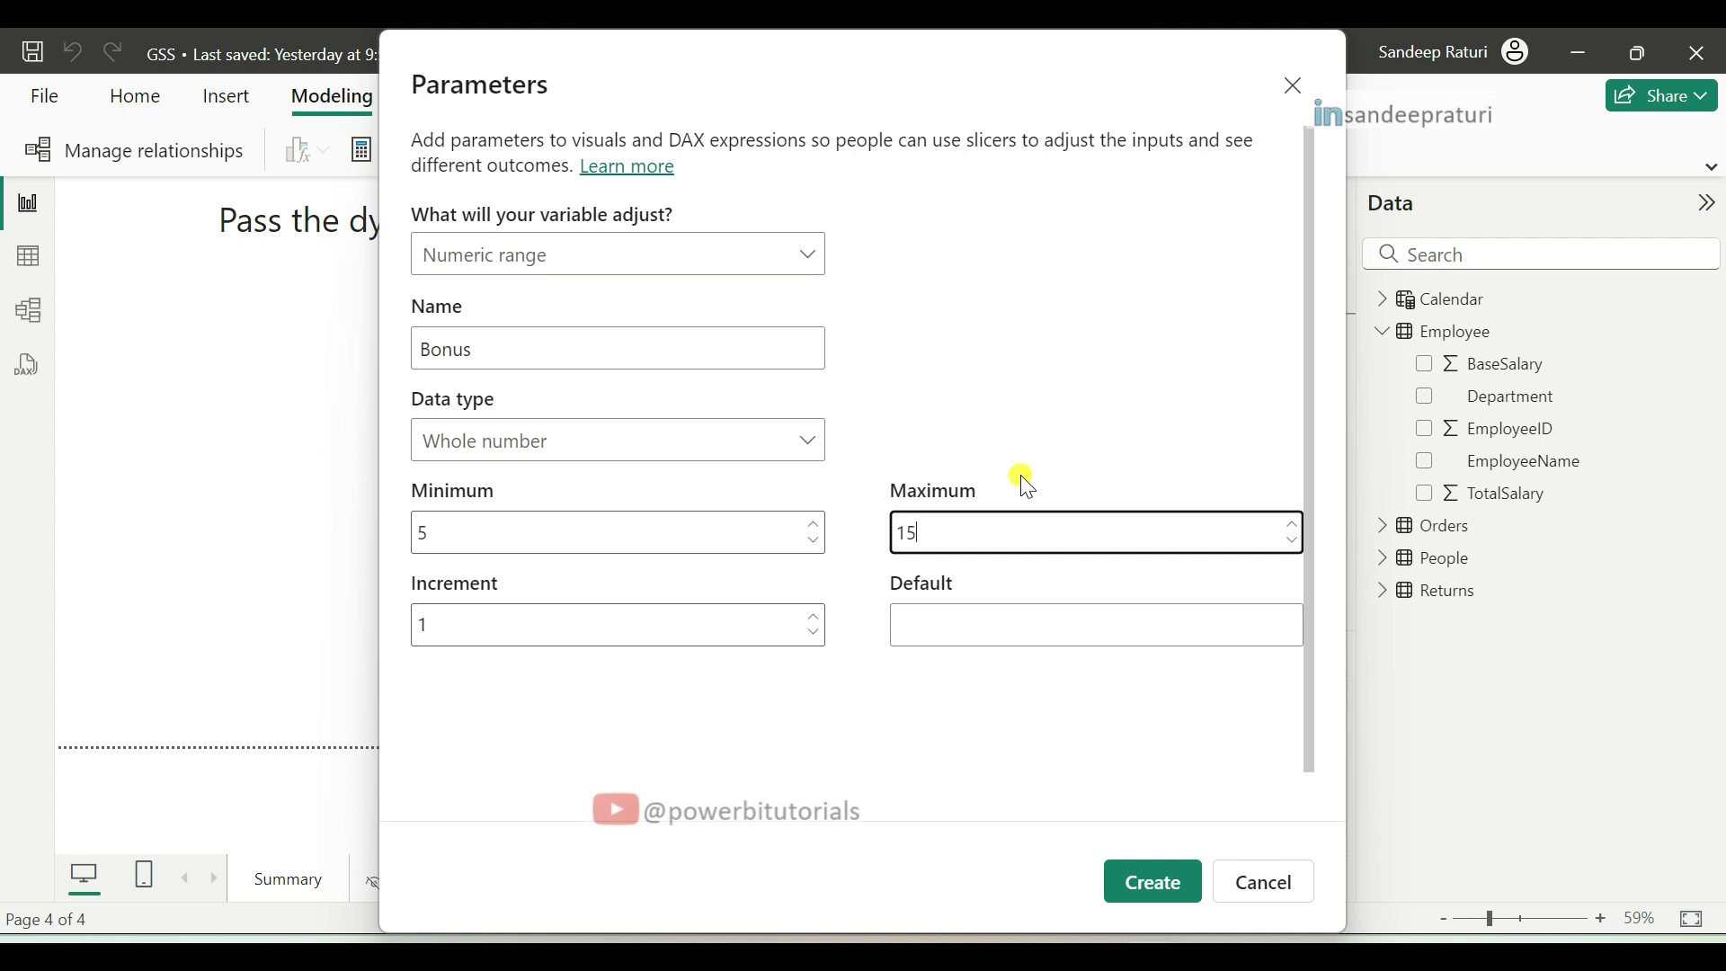
Step: Set the Bonus parameter's default to 5 and create it with a slicer added to the page
left_click(940, 627)
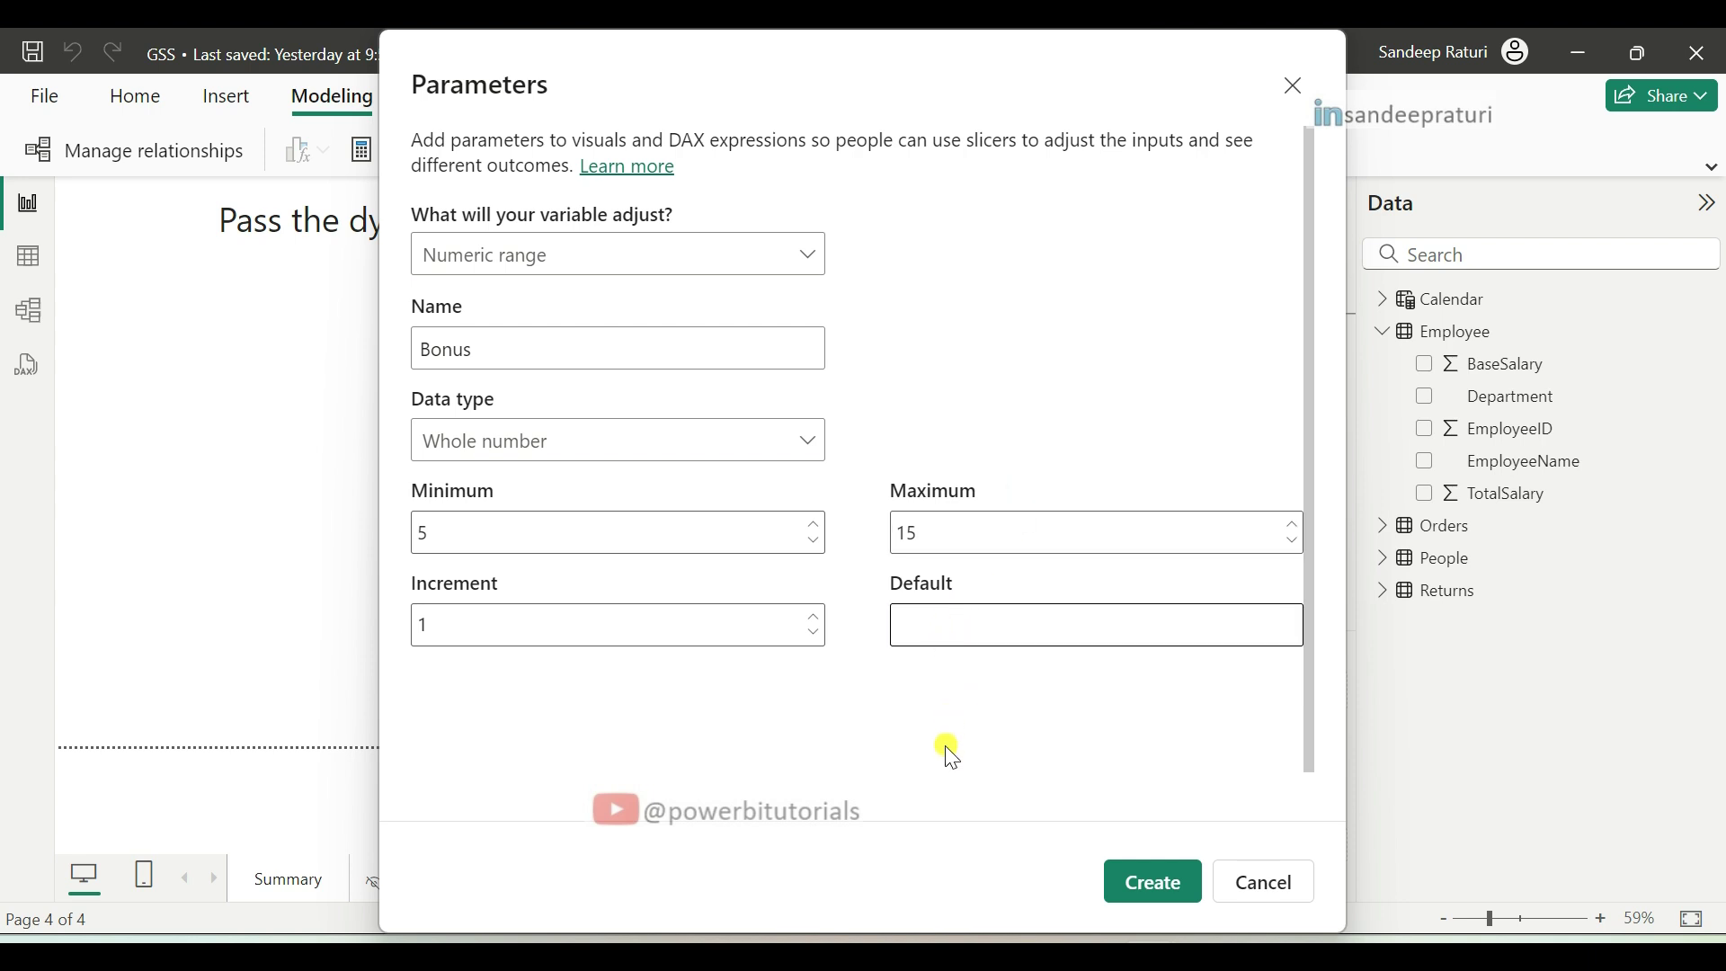
type("5")
scroll(987, 743, "down", 1)
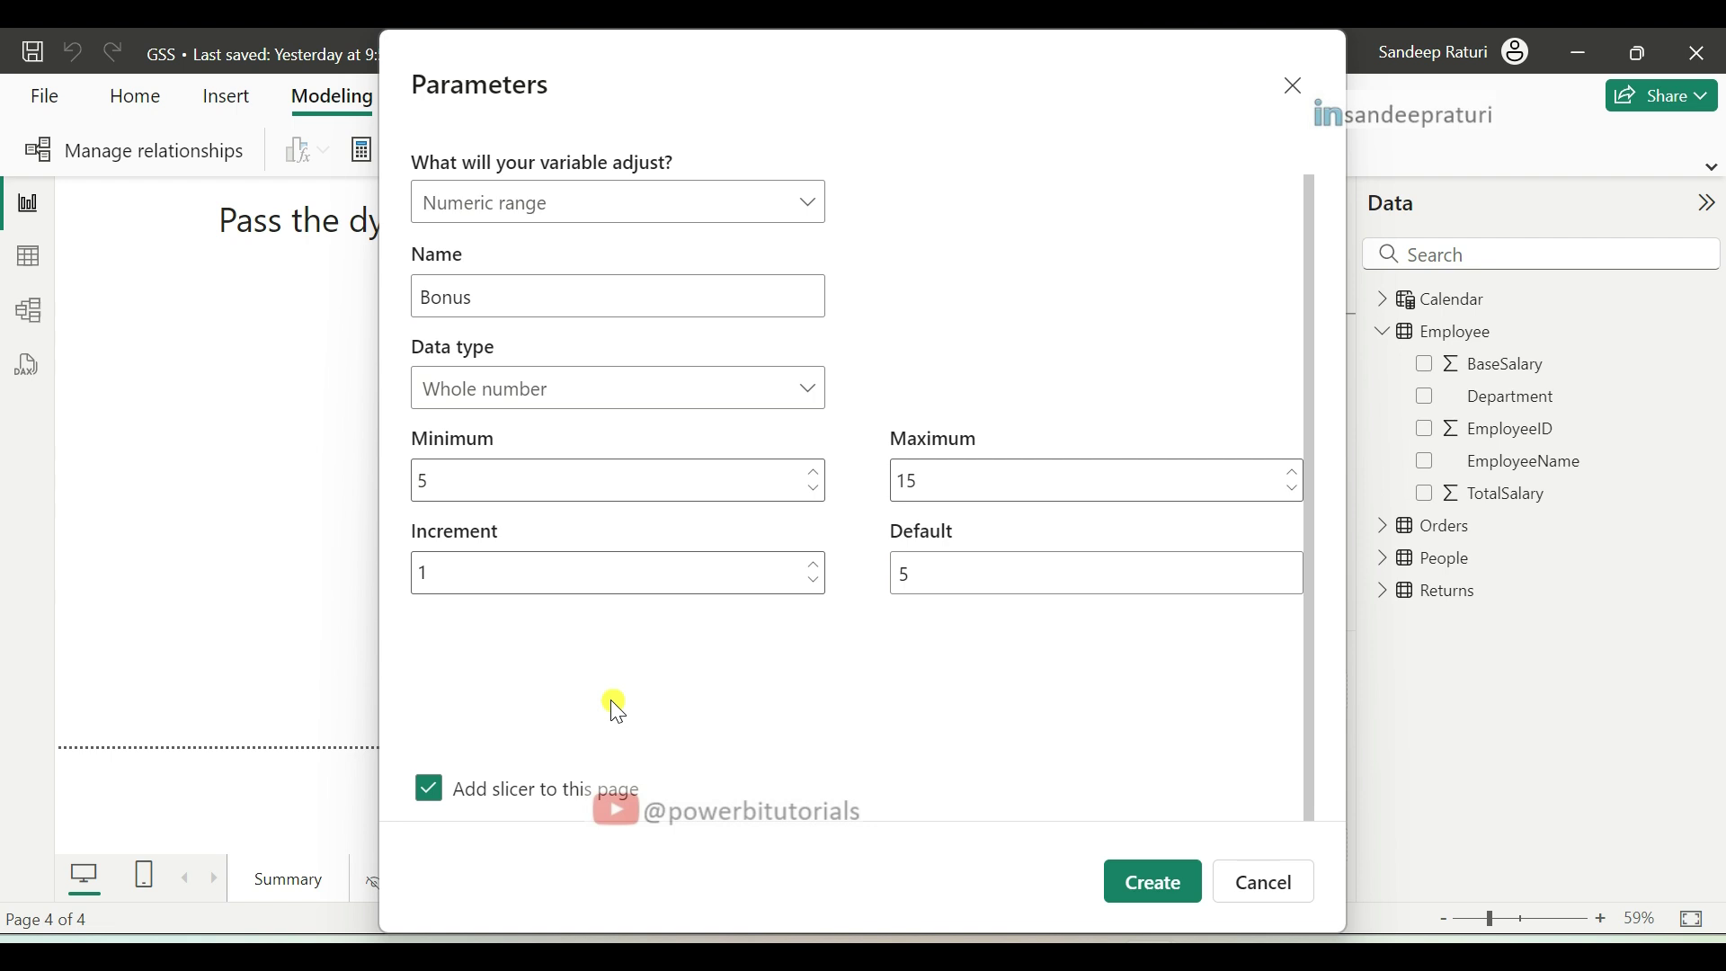
left_click(1135, 888)
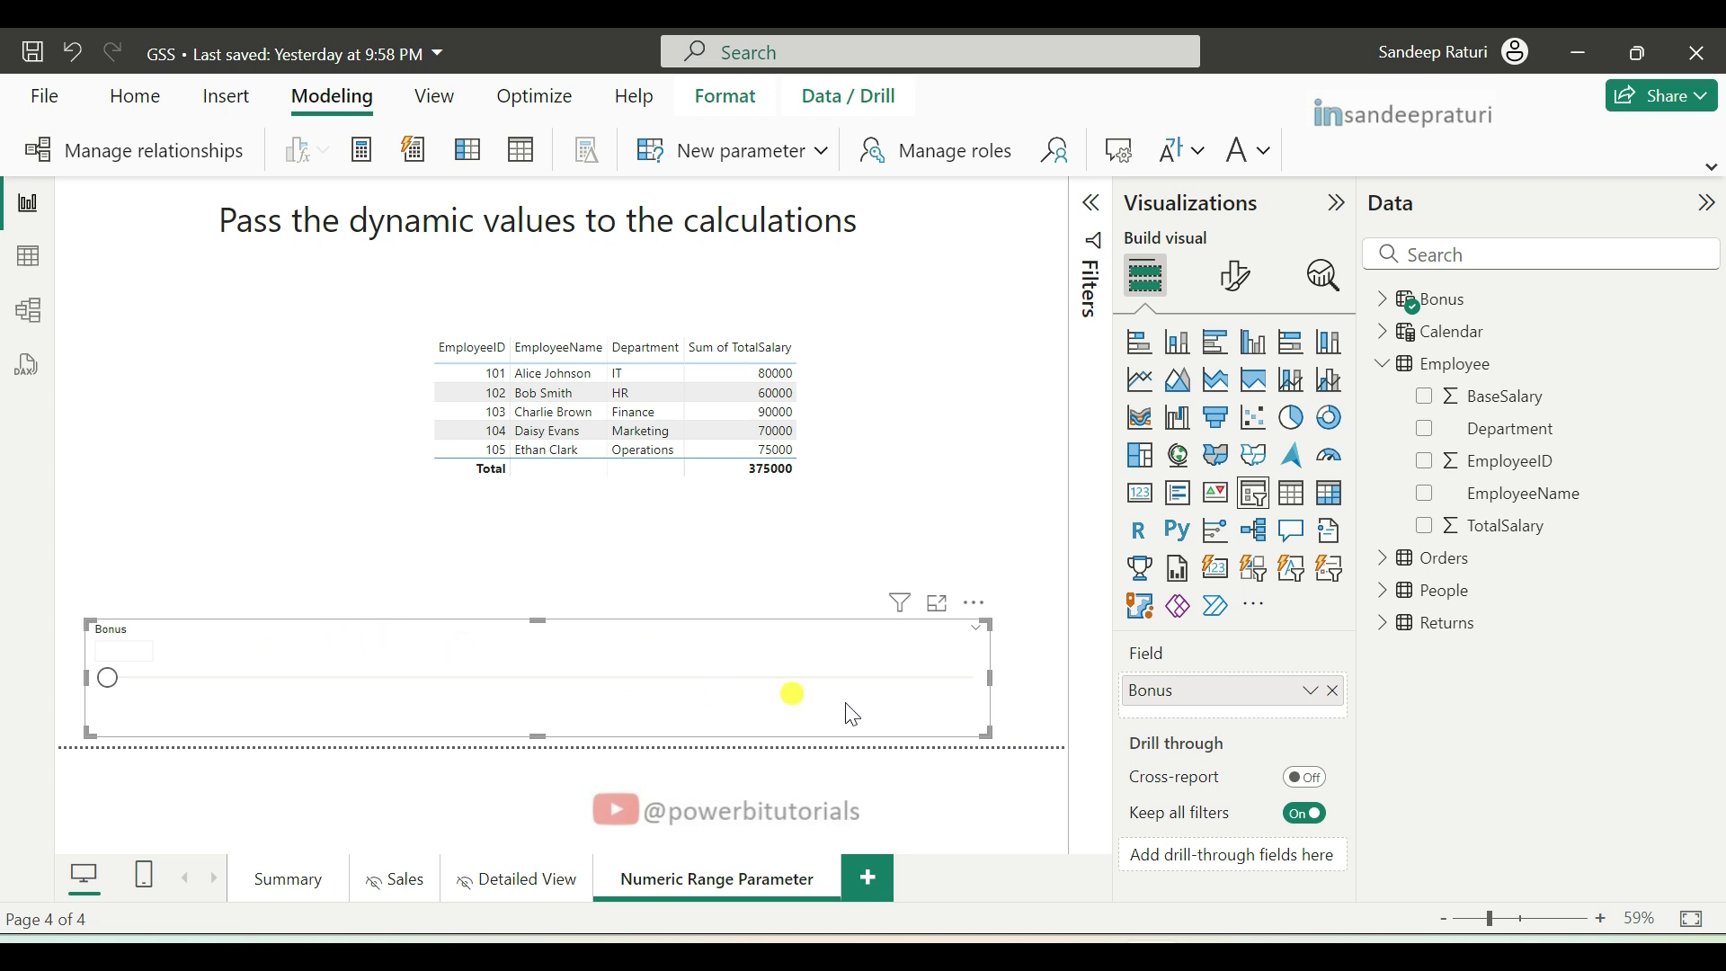
Step: Narrow the Bonus slicer to about a third of its width and place it beside the employee table
left_click_drag(986, 679, 389, 722)
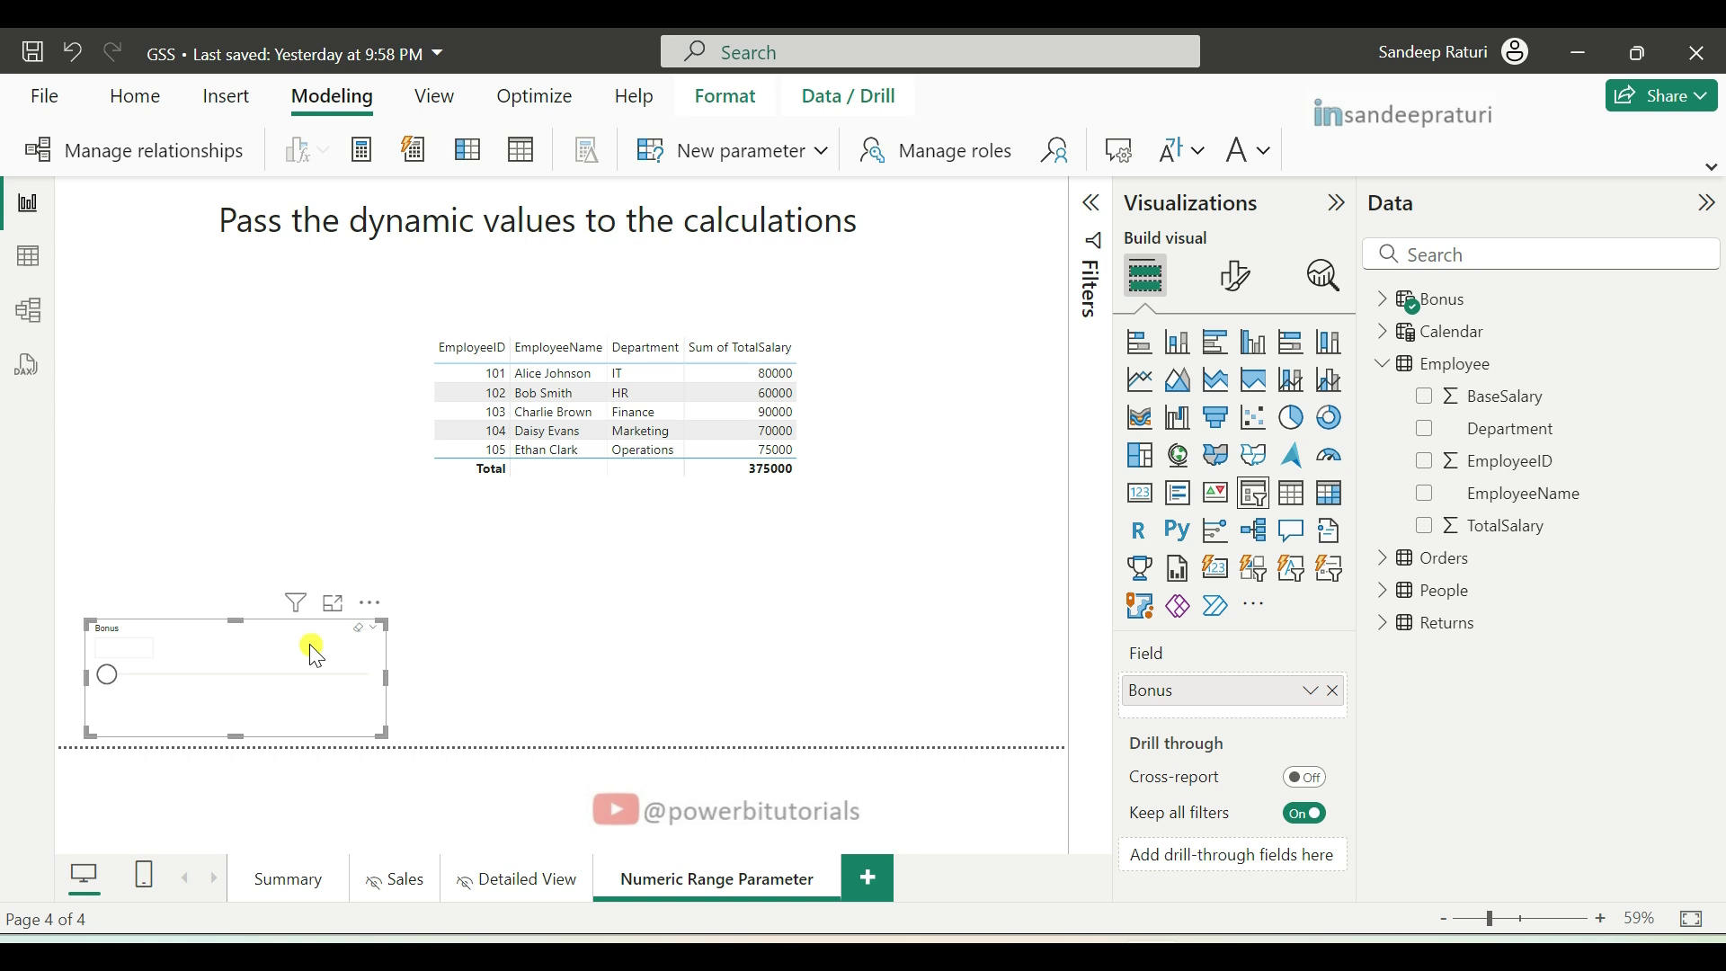
left_click_drag(314, 651, 321, 369)
left_click(289, 630)
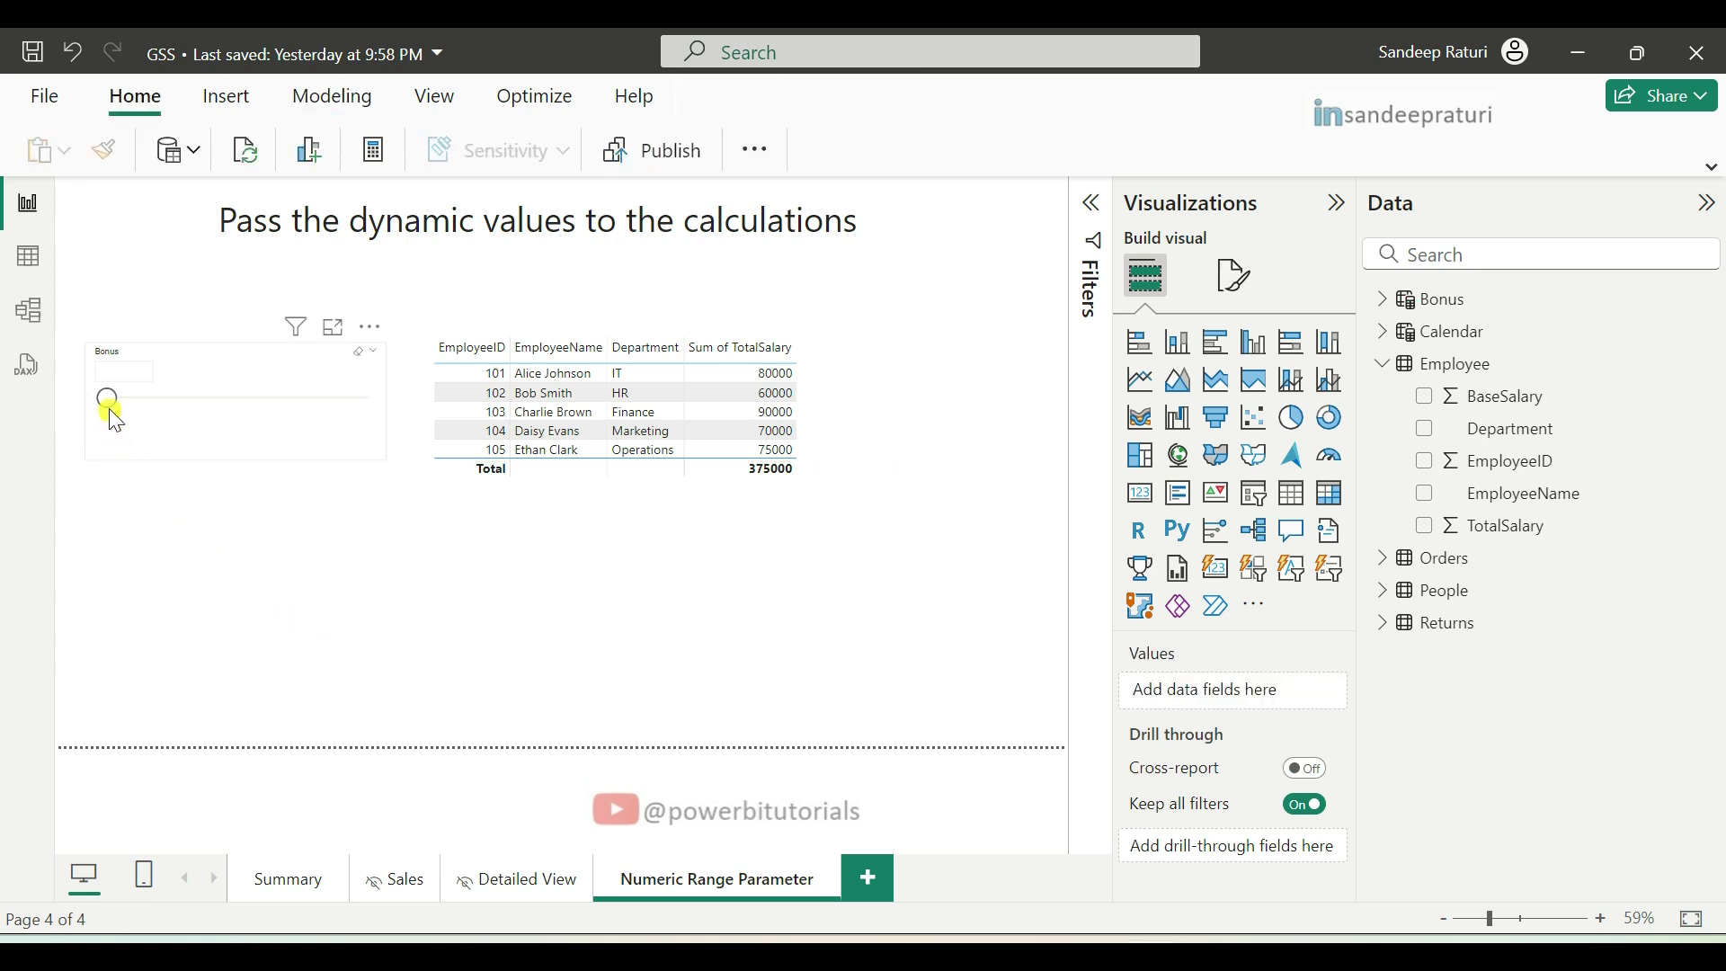
Step: Set the Bonus slicer to its minimum value of 5
mouse_move(109, 403)
left_mouse_down()
mouse_move(374, 398)
mouse_move(400, 416)
mouse_move(105, 424)
left_mouse_up()
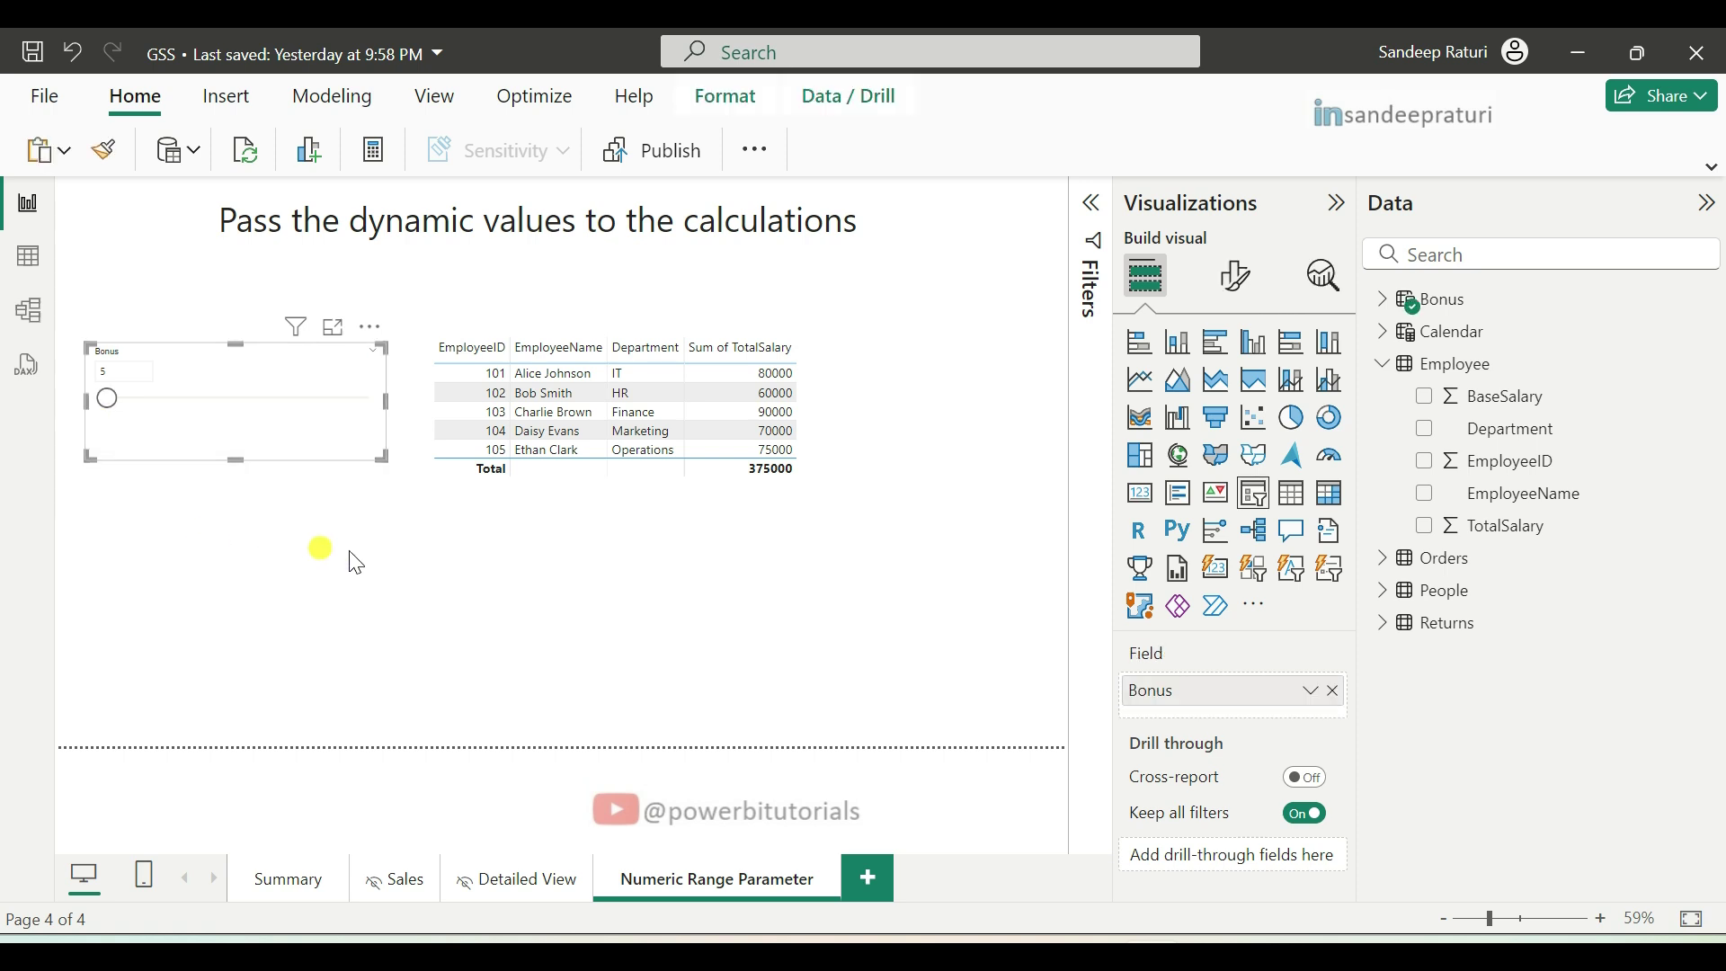
left_click(353, 557)
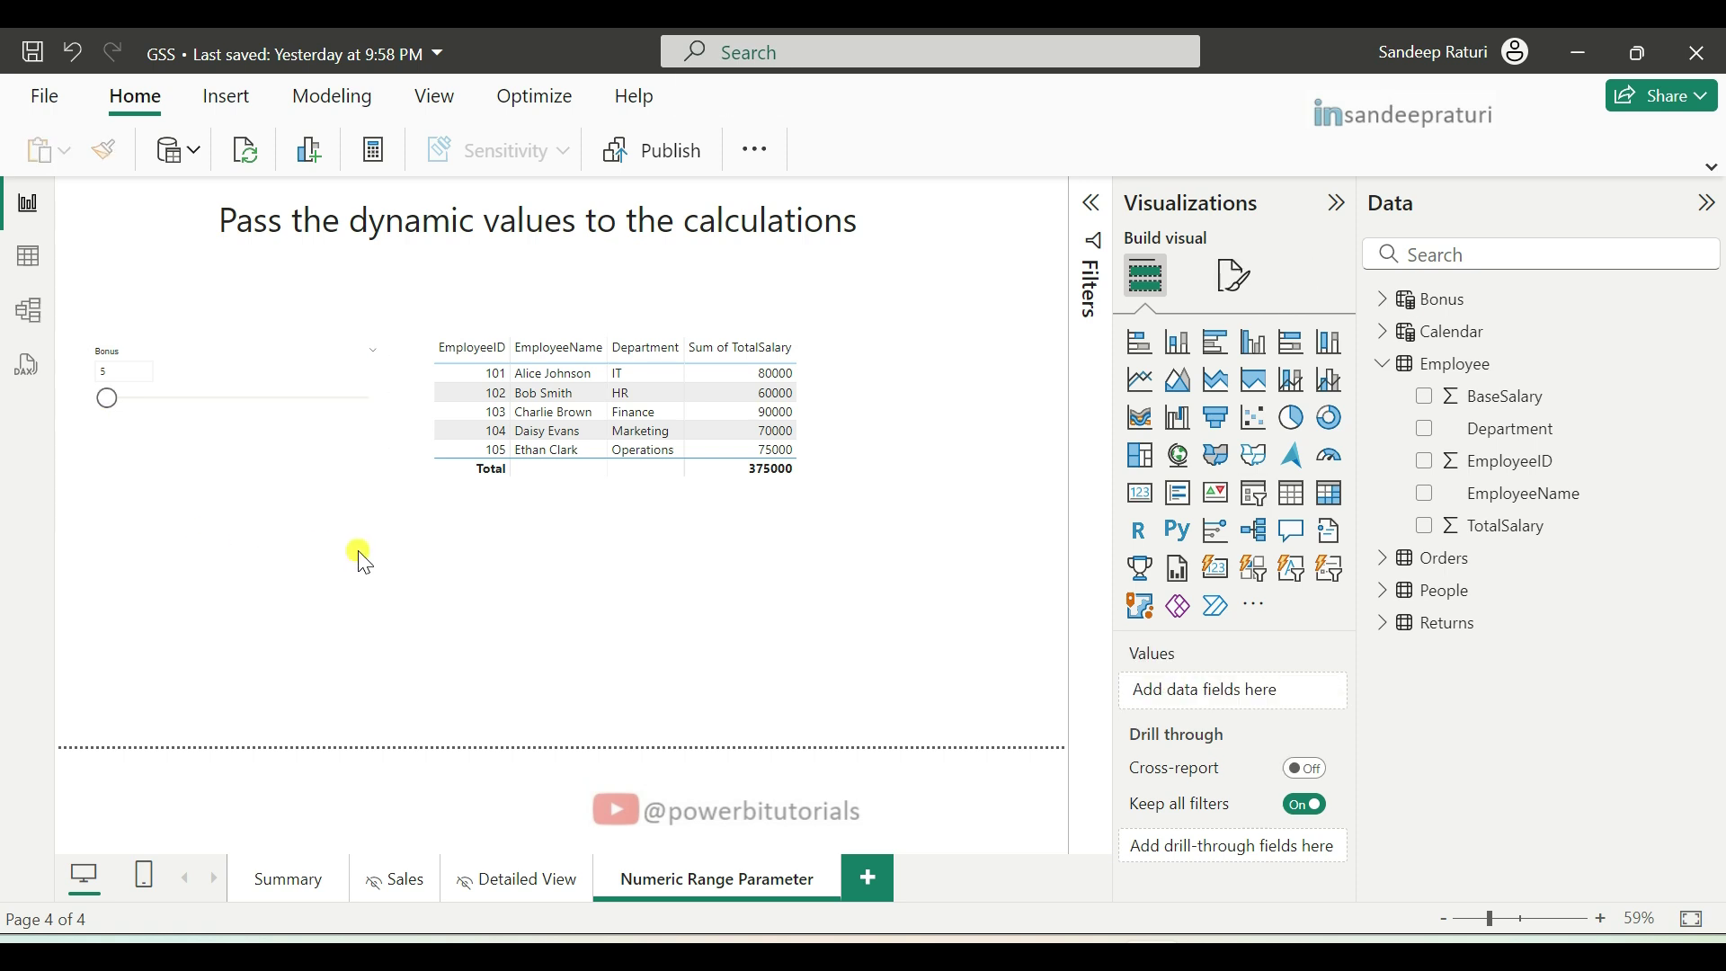
Step: Expand the Bonus table and examine the formulas of its Bonus column and Bonus Value measure
left_click(1384, 302)
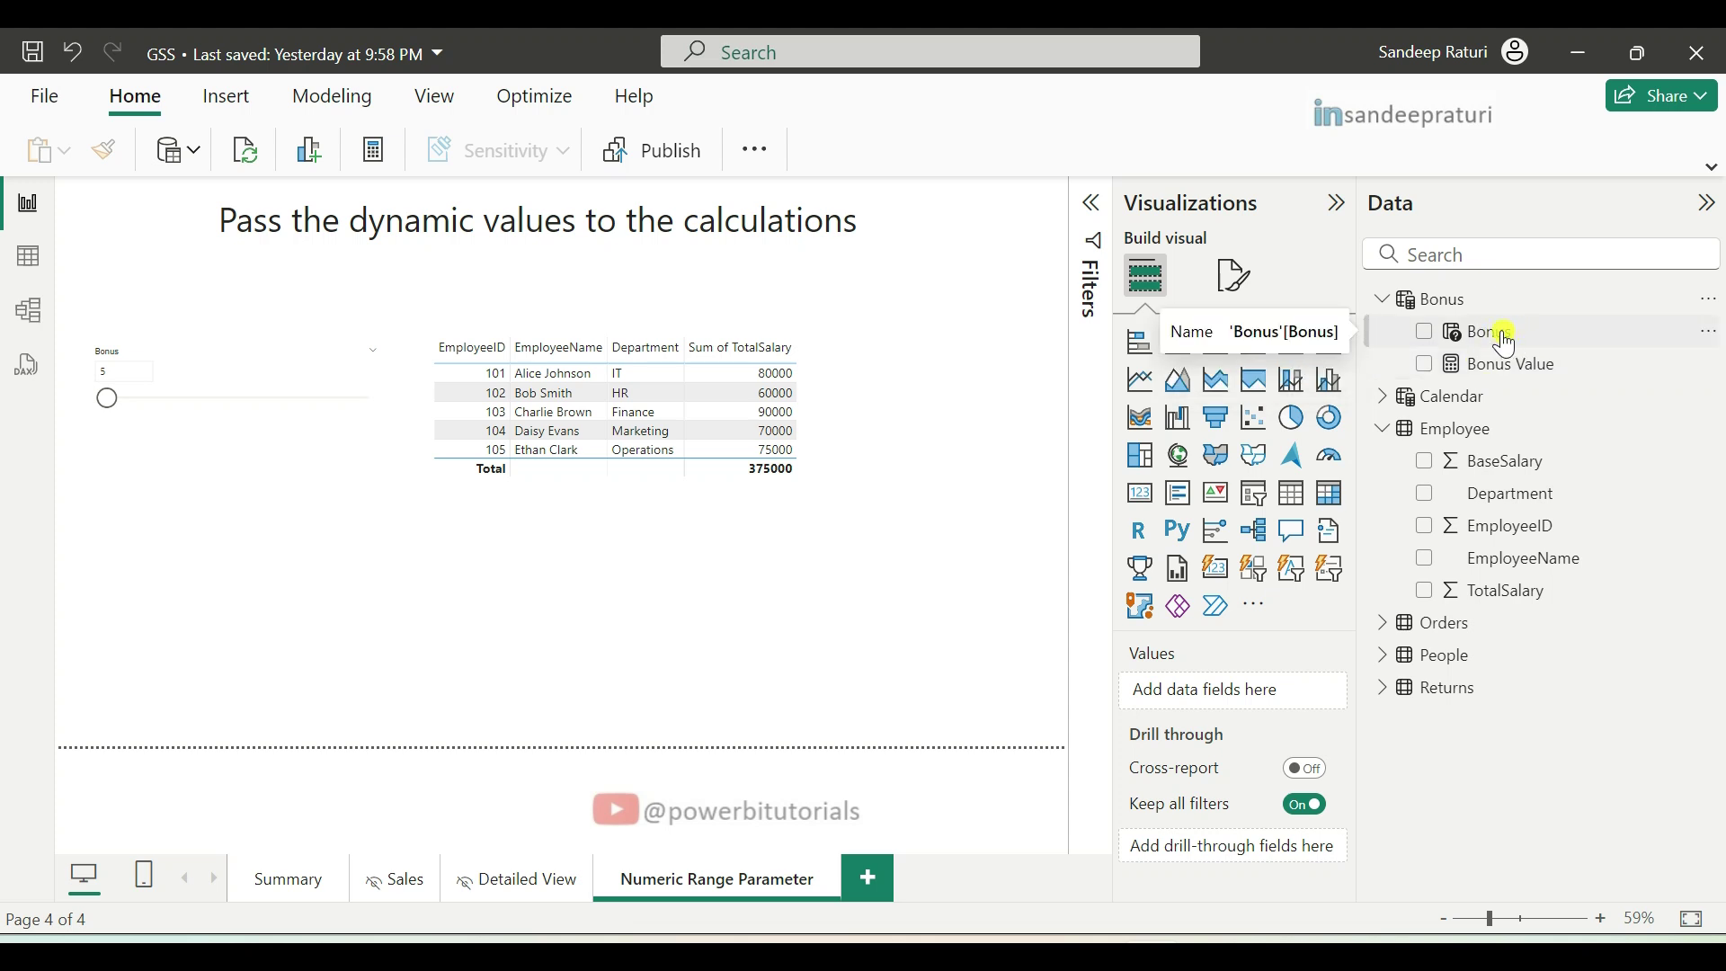
left_click(1504, 339)
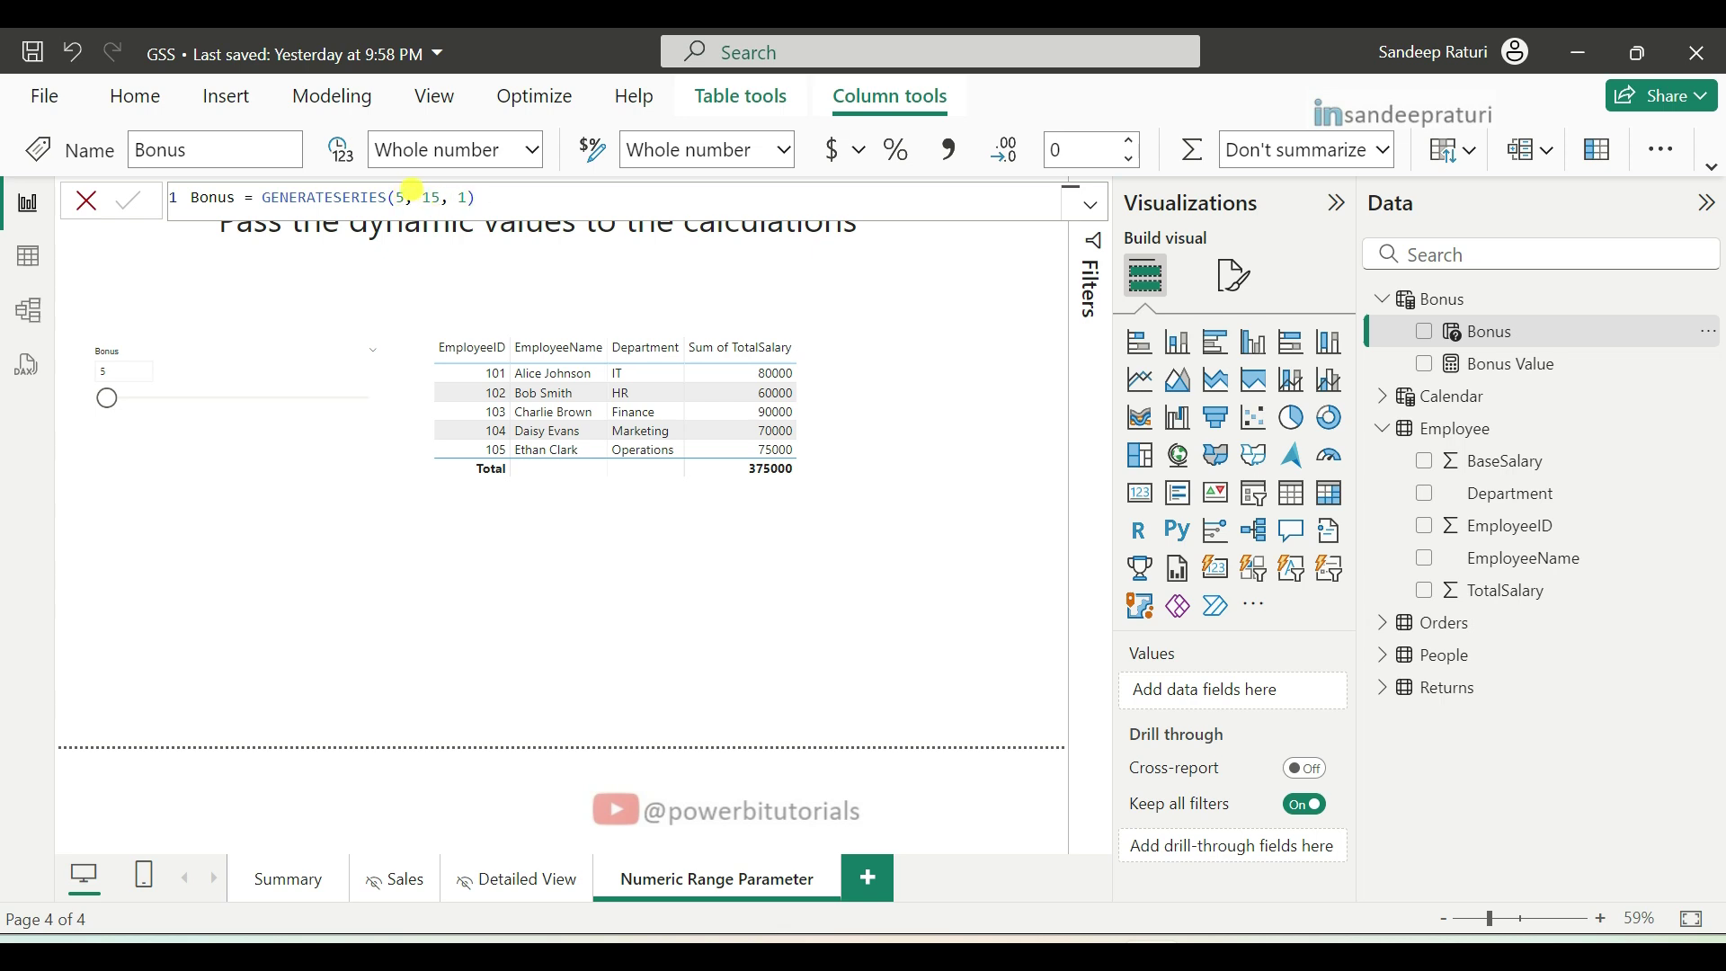
left_click_drag(411, 197, 486, 193)
left_click(490, 197)
left_click(1501, 379)
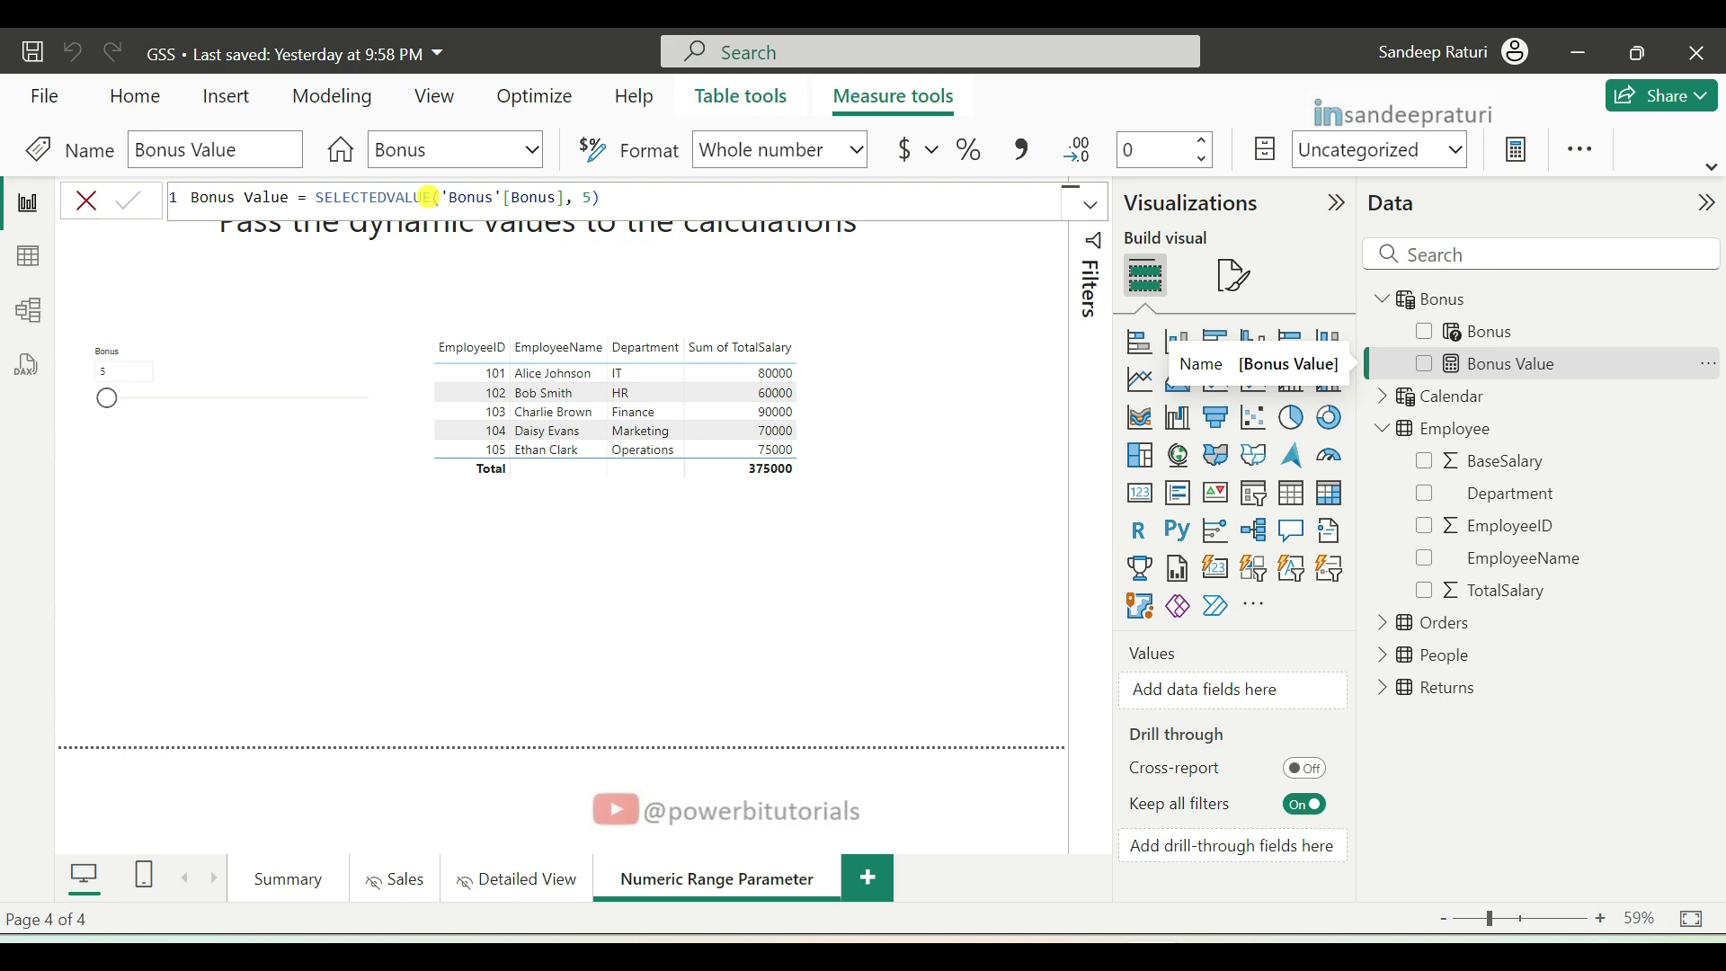
Step: Add a new measure named Bonus to the Employee table
right_click(1453, 440)
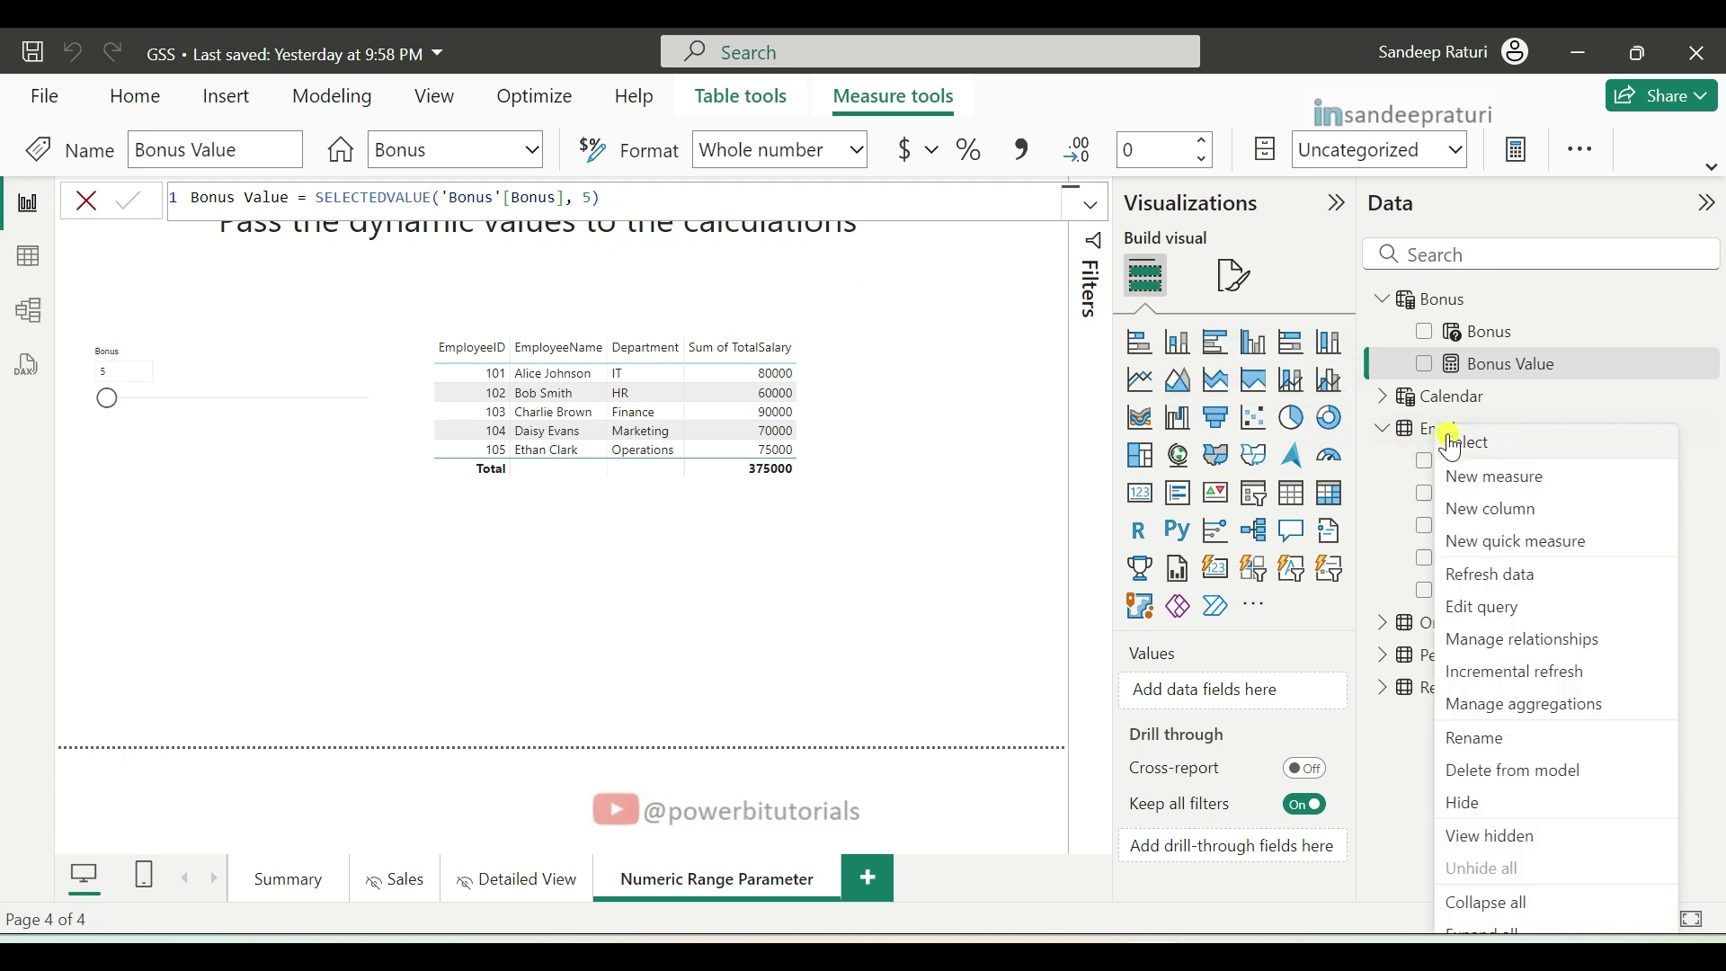
left_click(1518, 492)
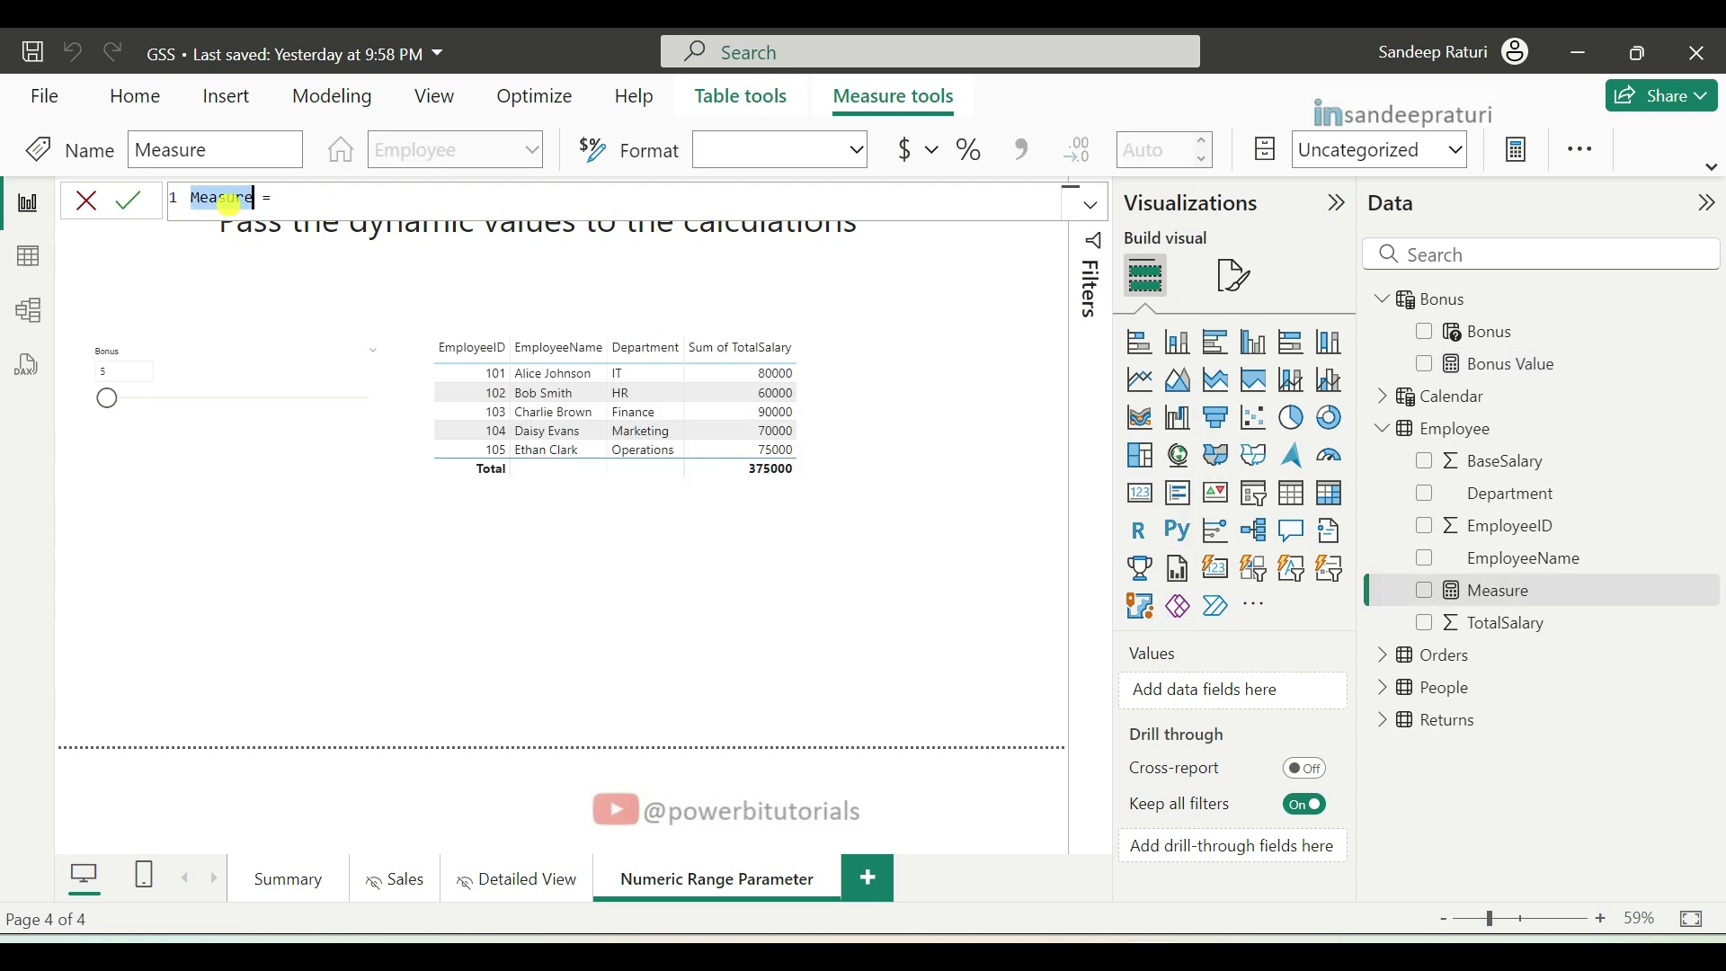
type("Bonus")
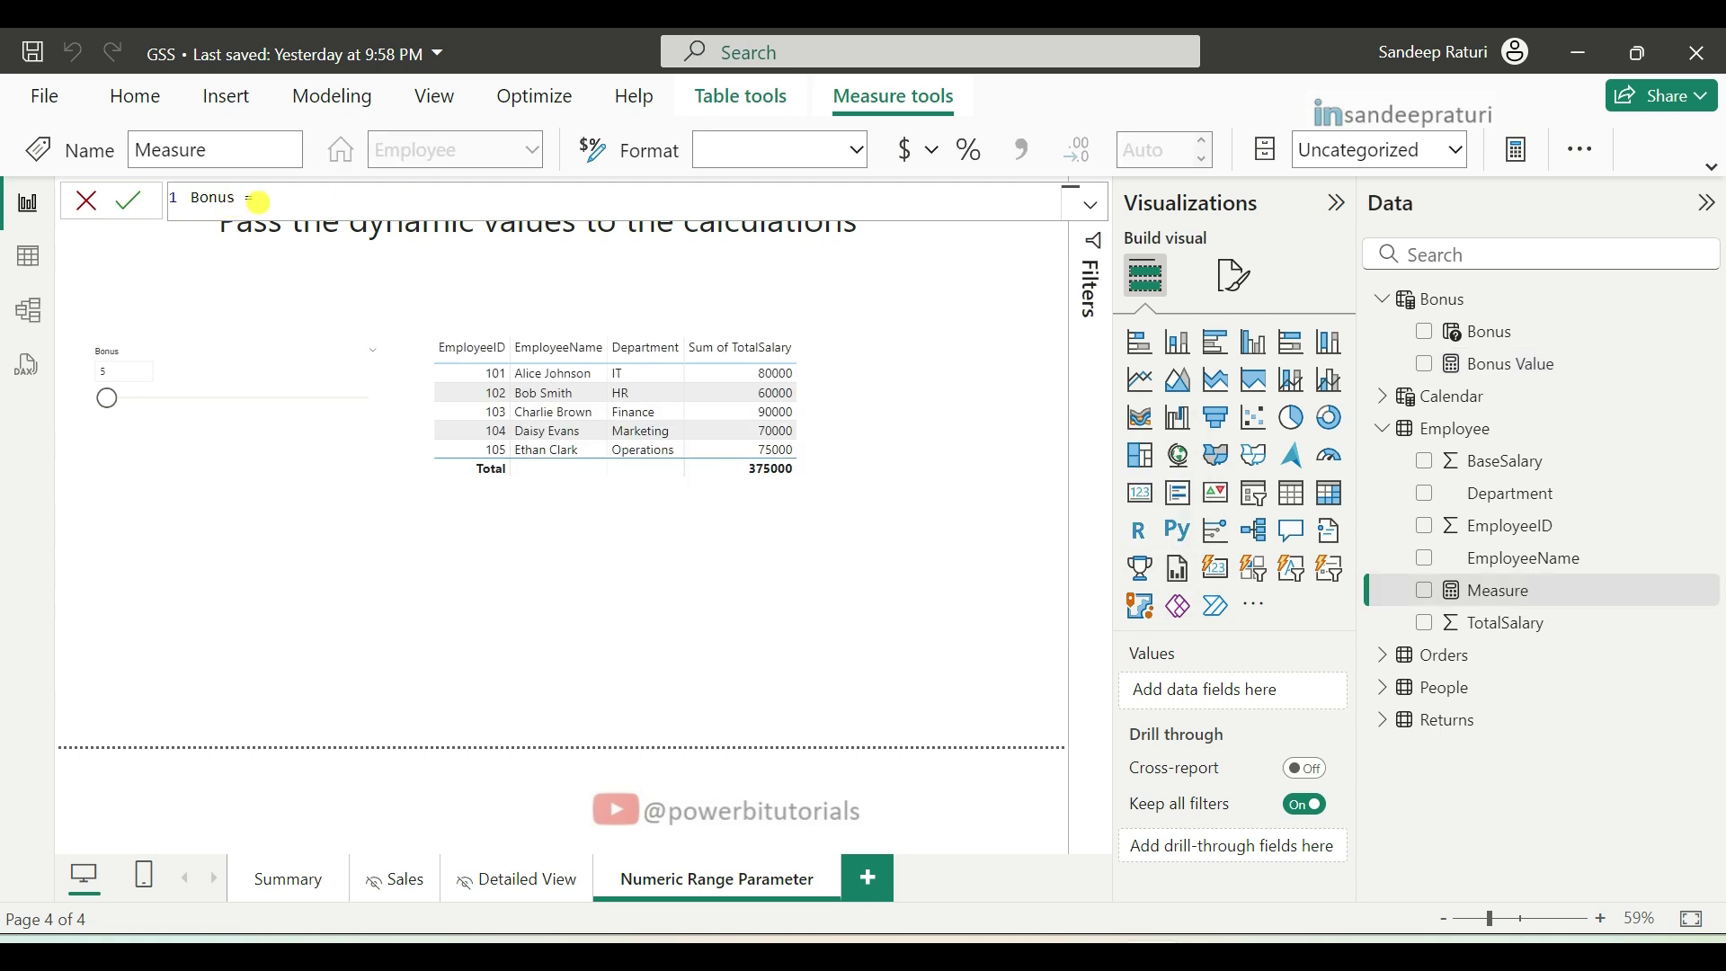
Step: Start the Bonus measure's formula with the sum of the Employee table's total salary, SUM(Employee[TotalSalary])
left_click(302, 201)
type("SUM(")
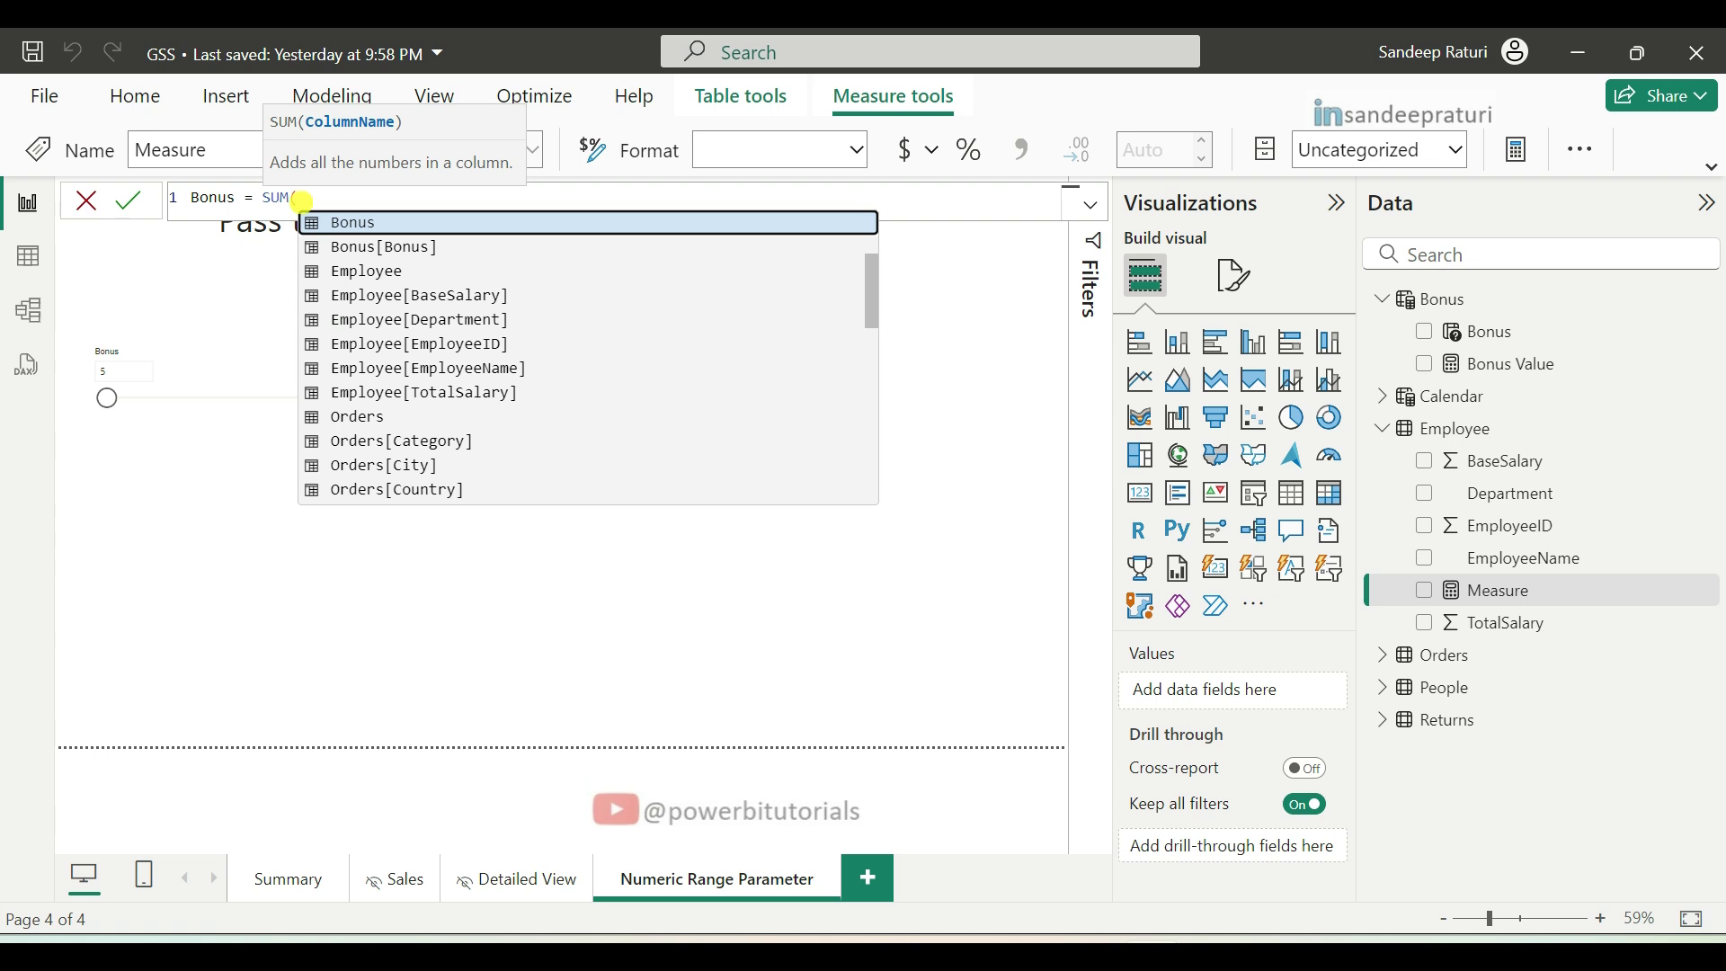
type("to")
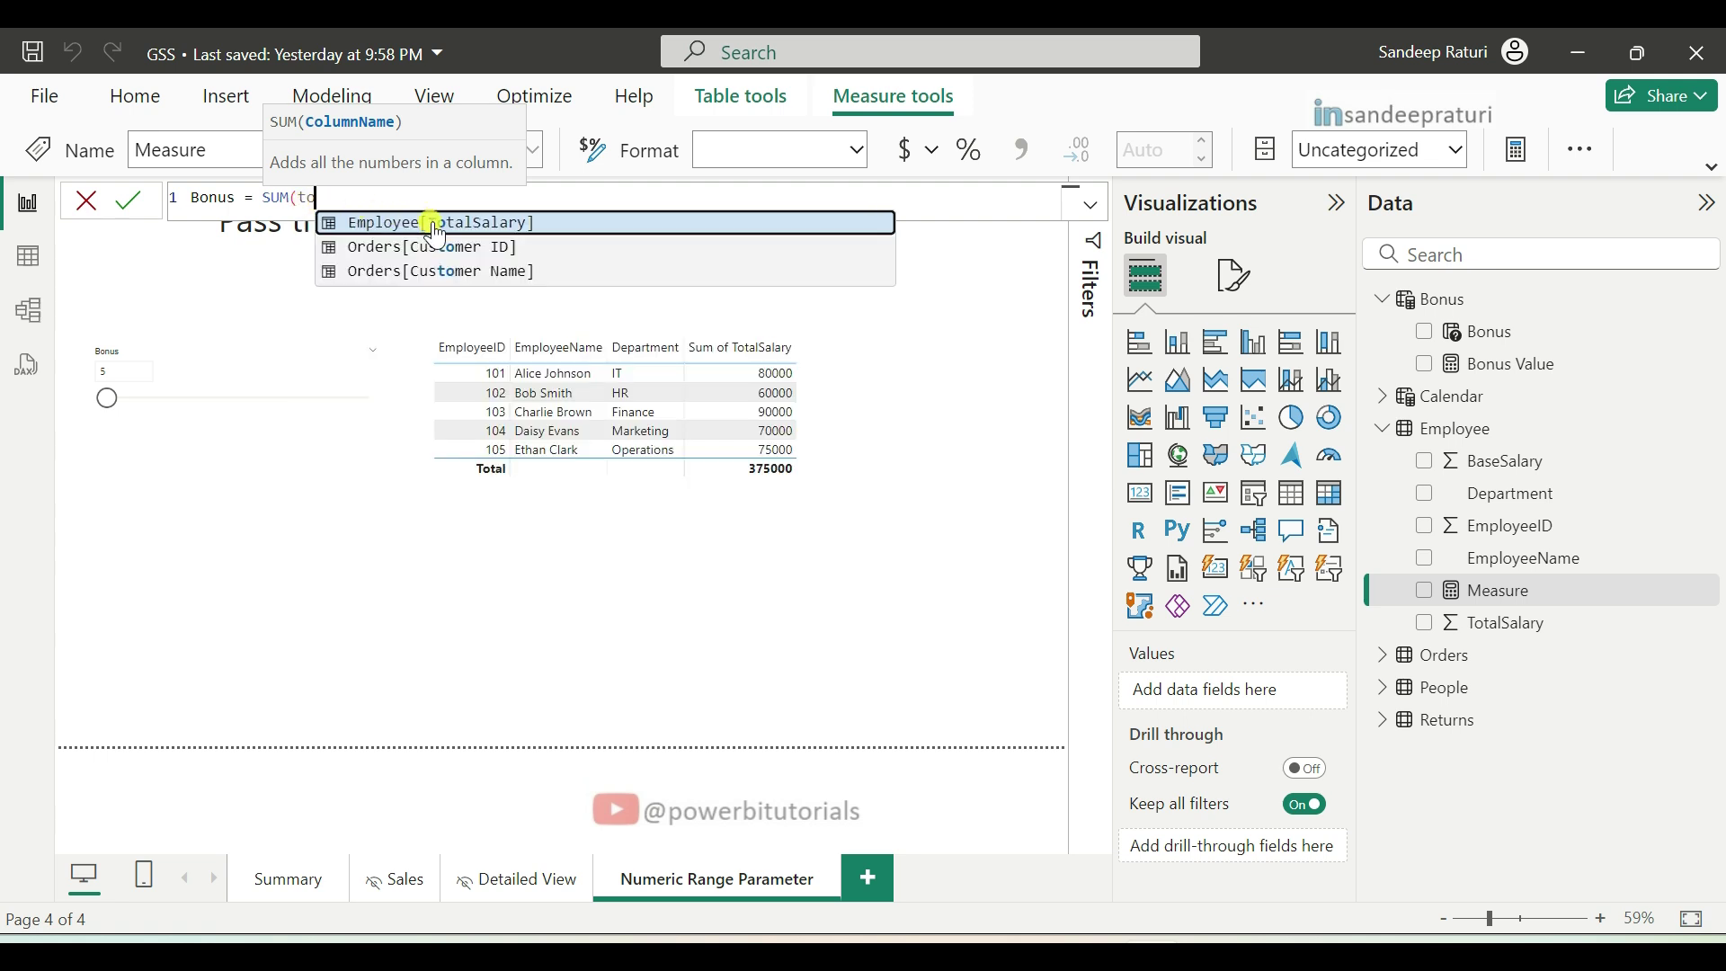
left_click(435, 225)
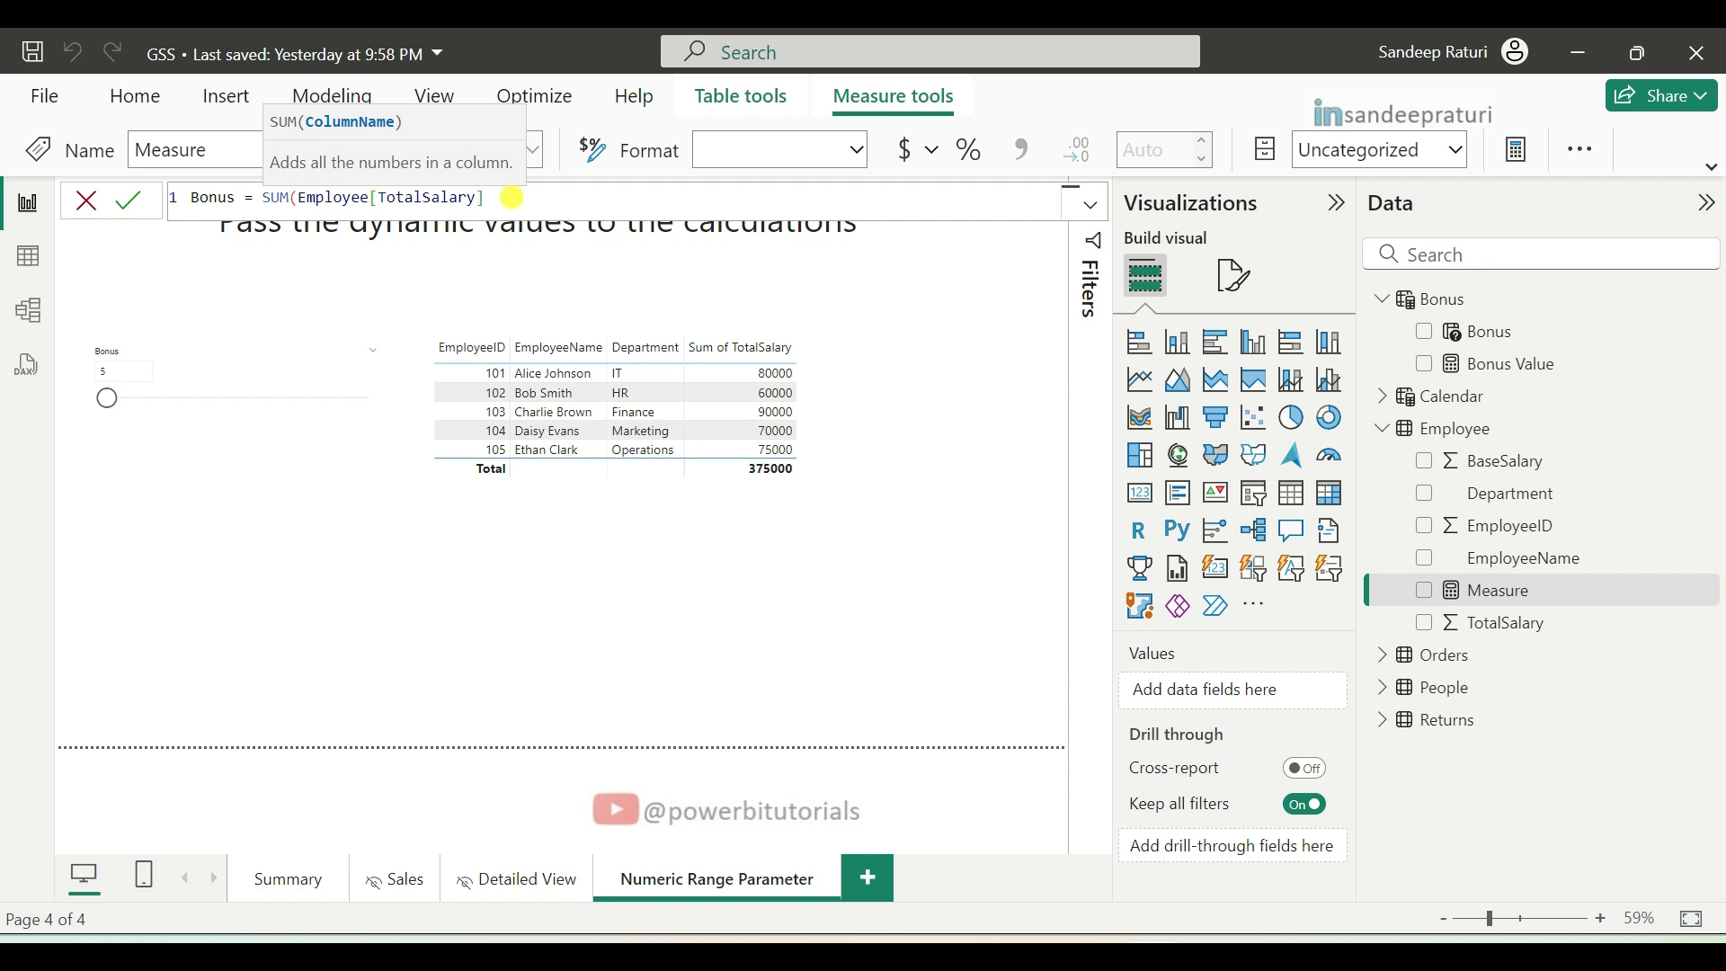
key("BackSpace")
type(")")
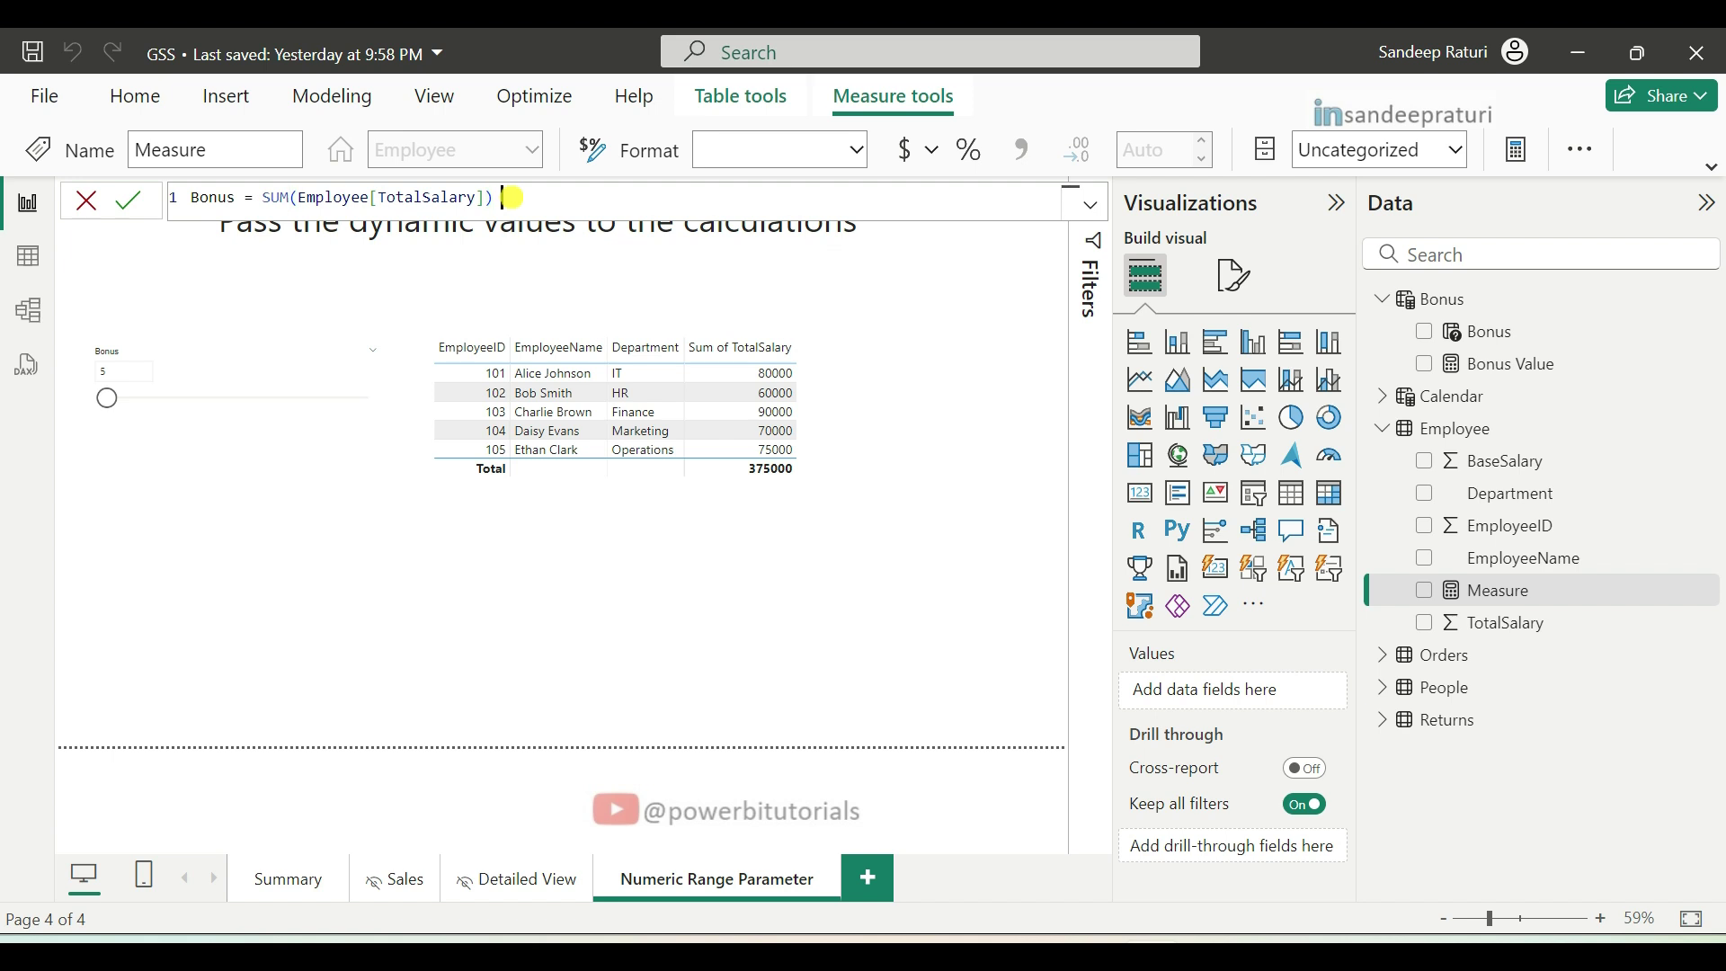
Step: Multiply the salary sum by (Bonus[Bonus Value]/100) and commit the Bonus measure
type(" * (")
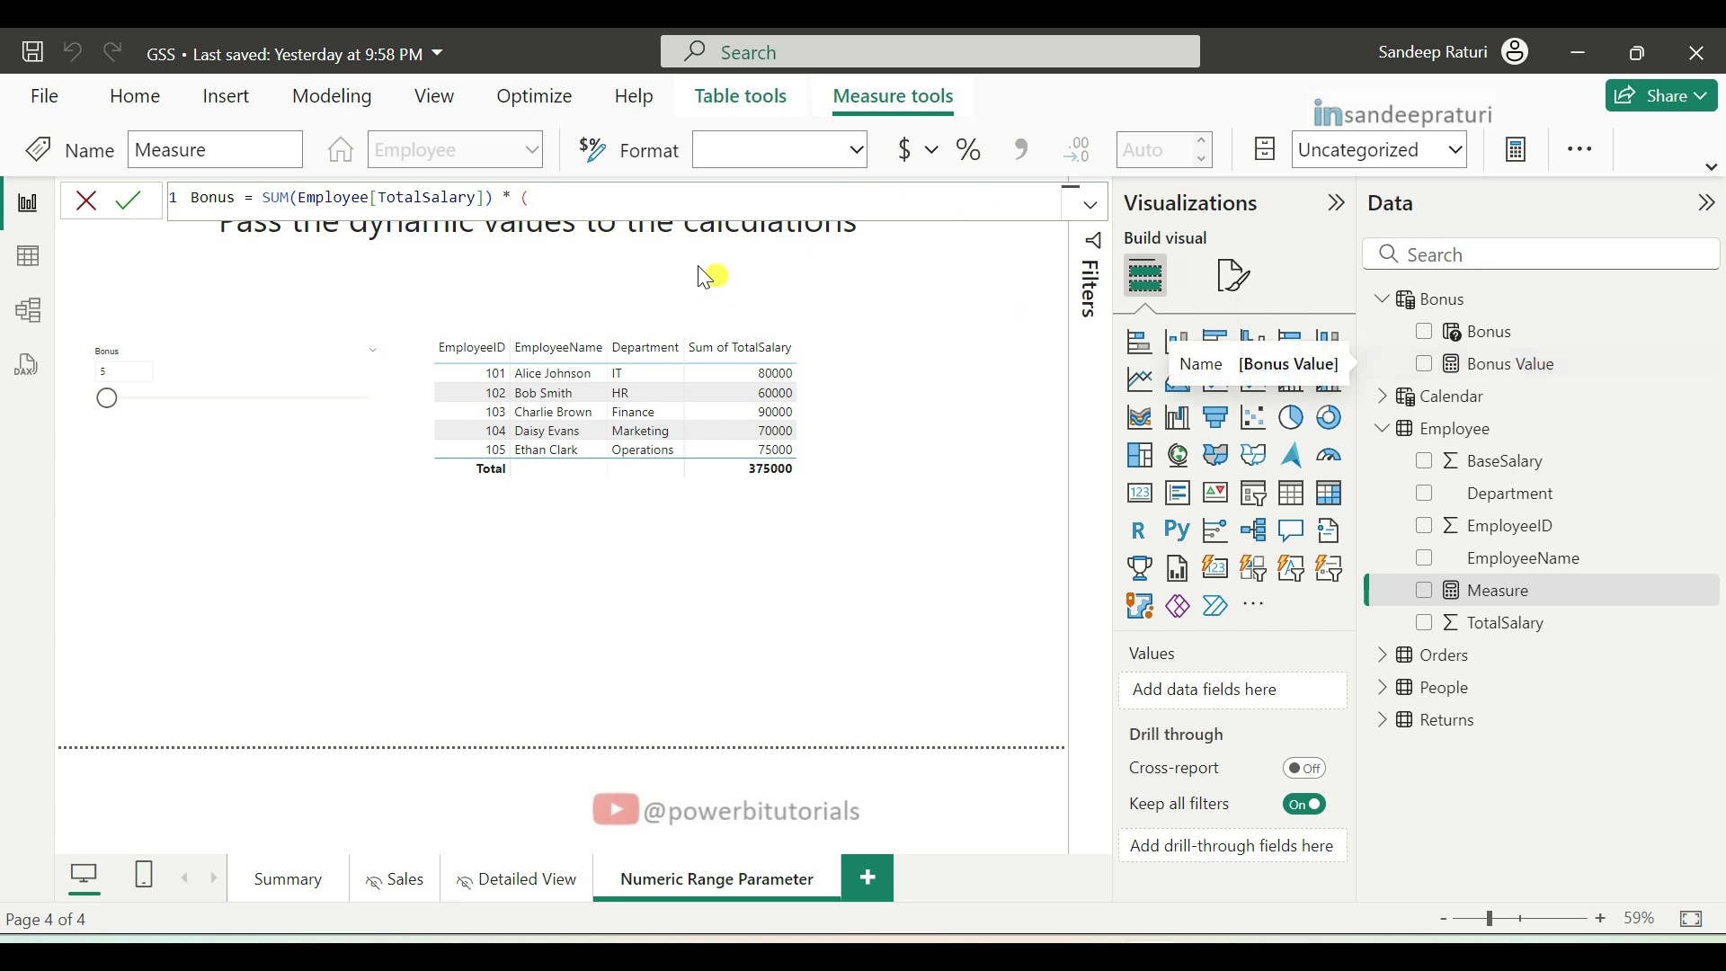
type("Bonus")
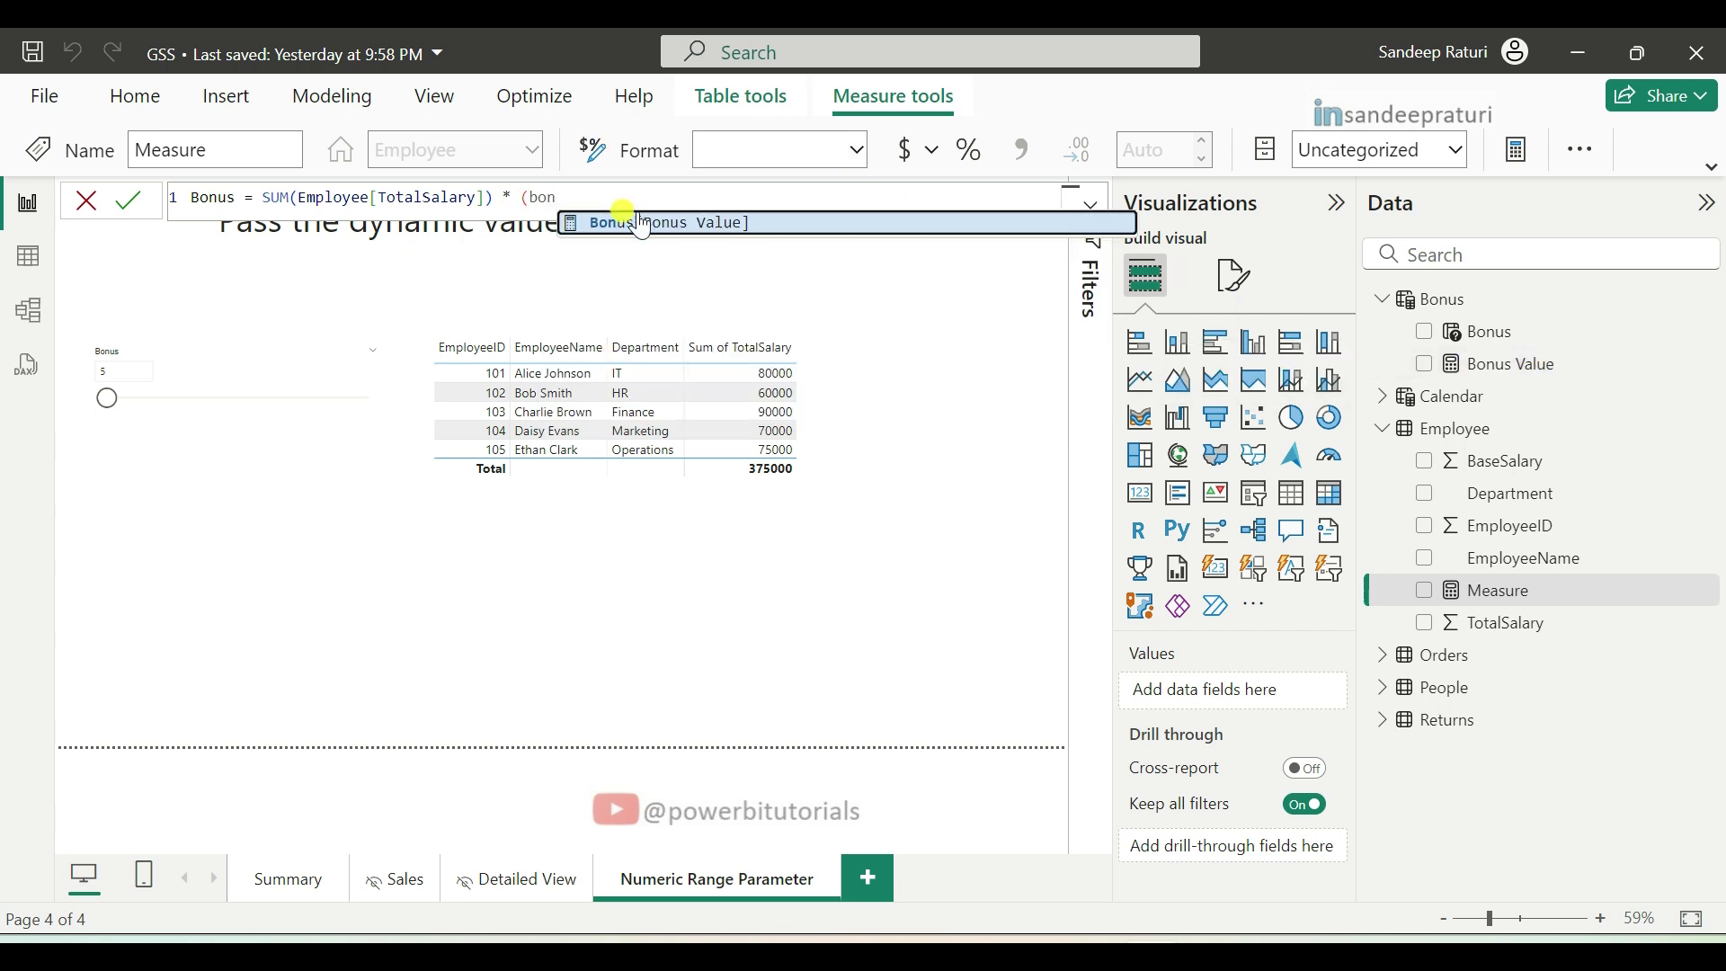
left_click(719, 225)
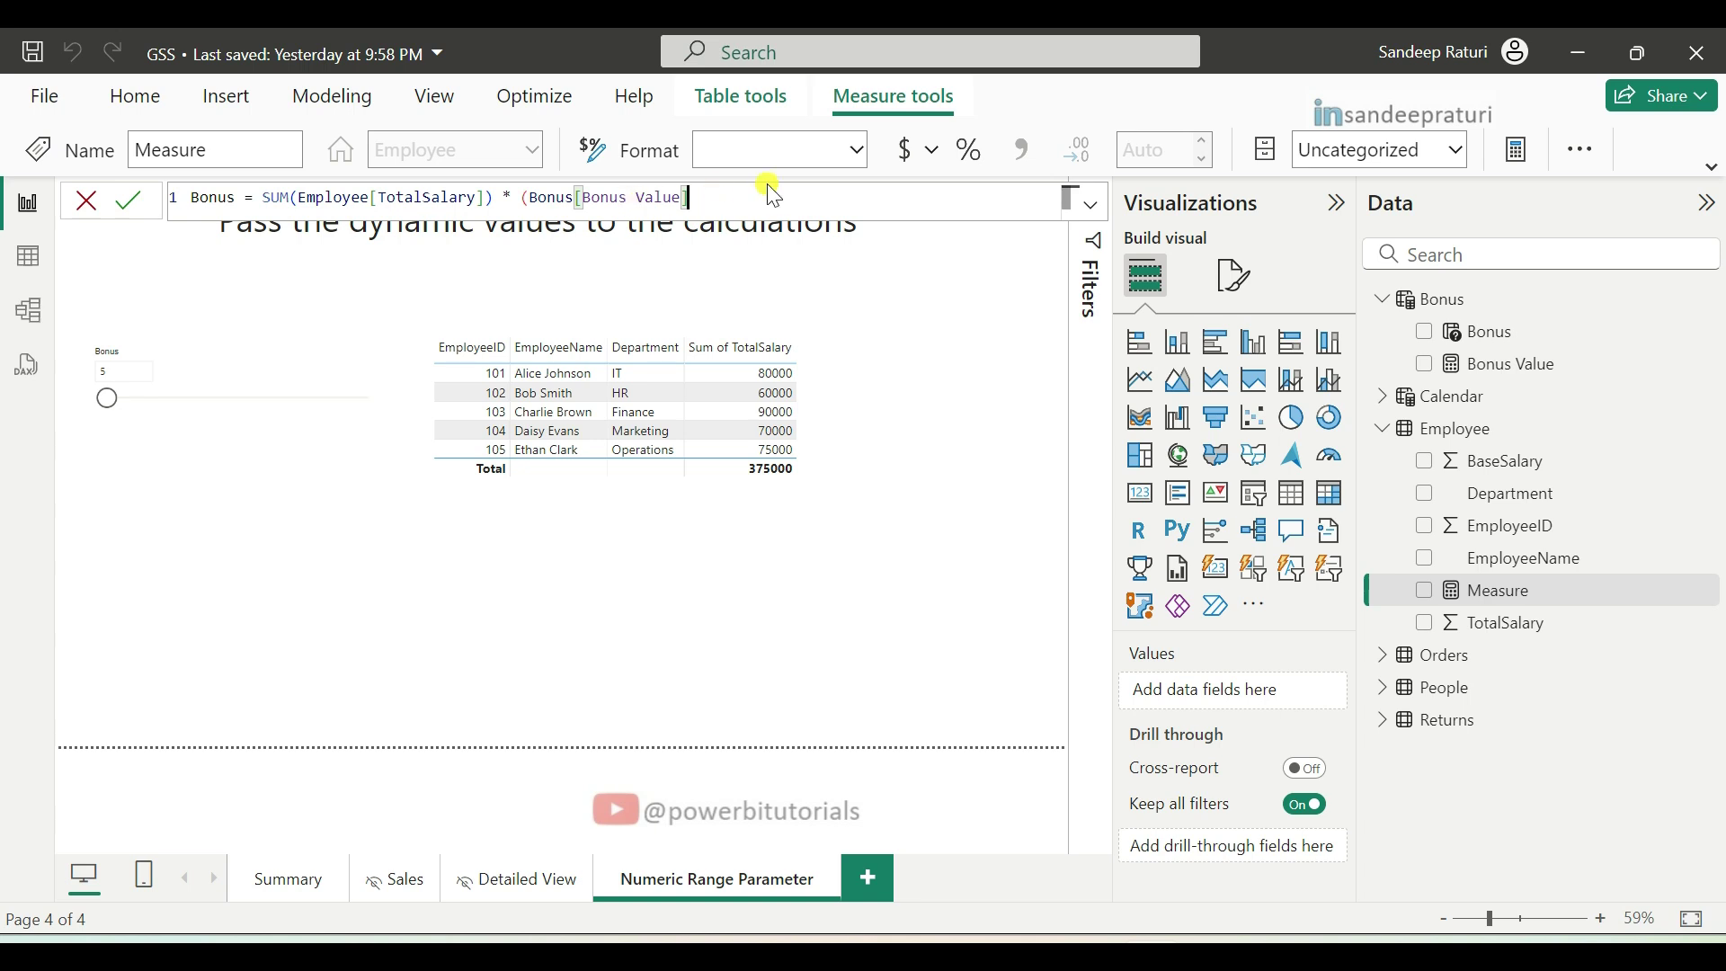
type("/")
key("BackSpace")
type("/100)")
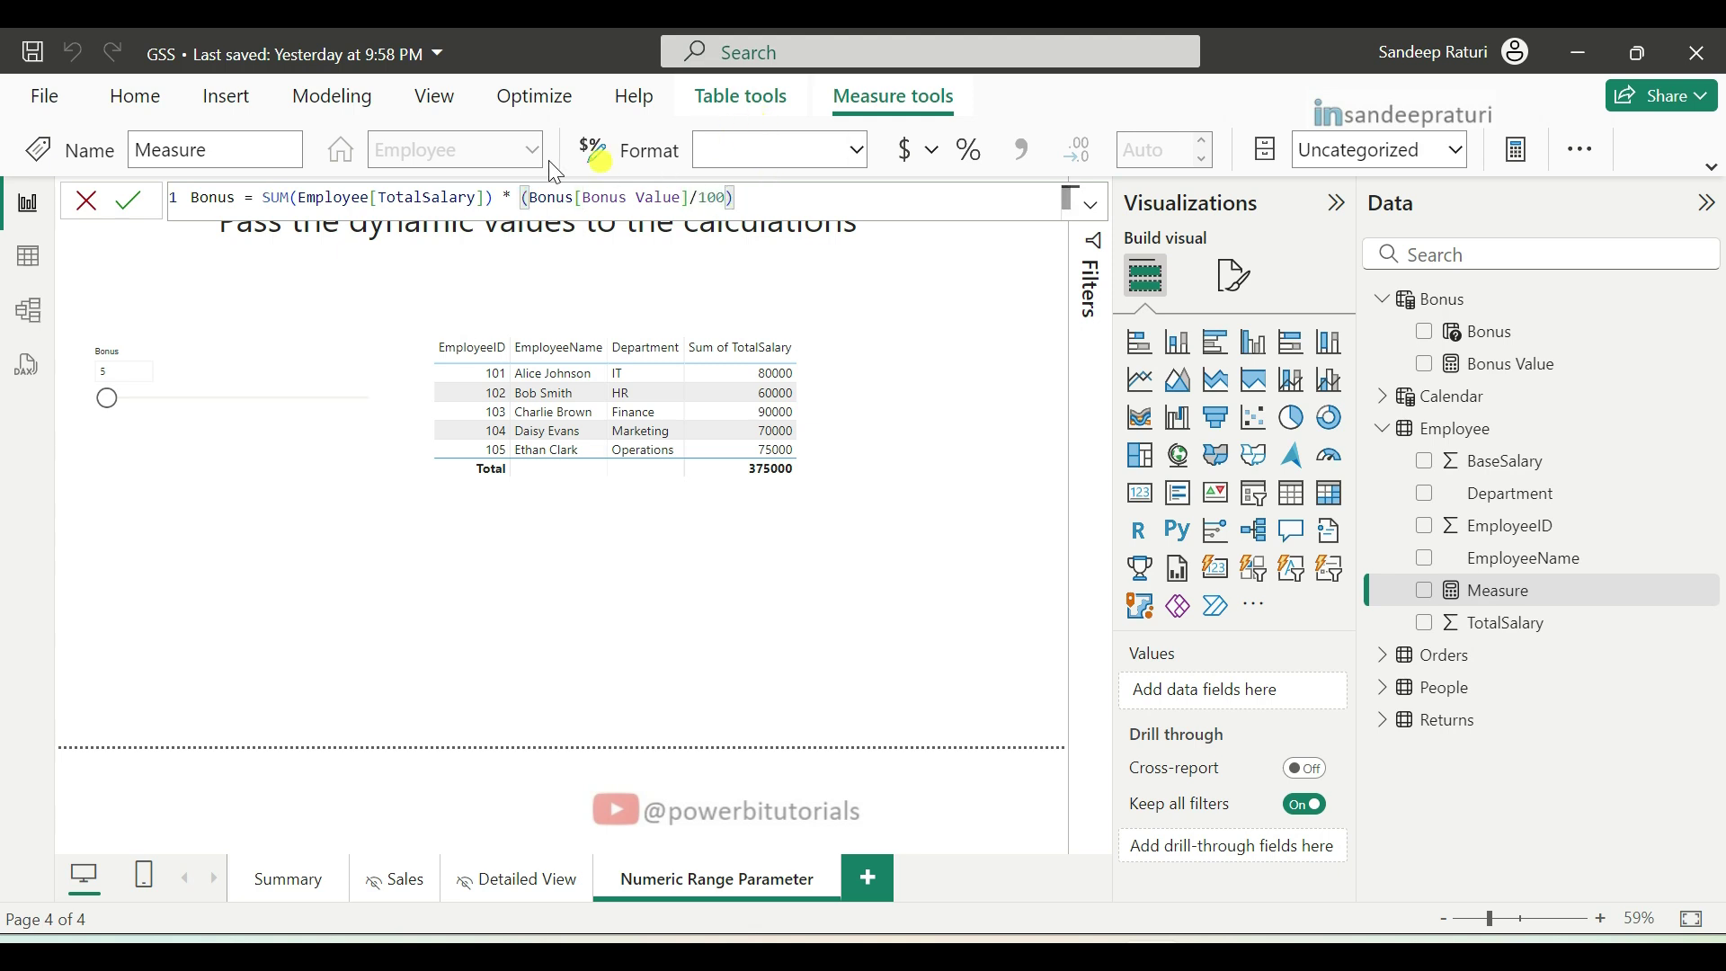
left_click(134, 209)
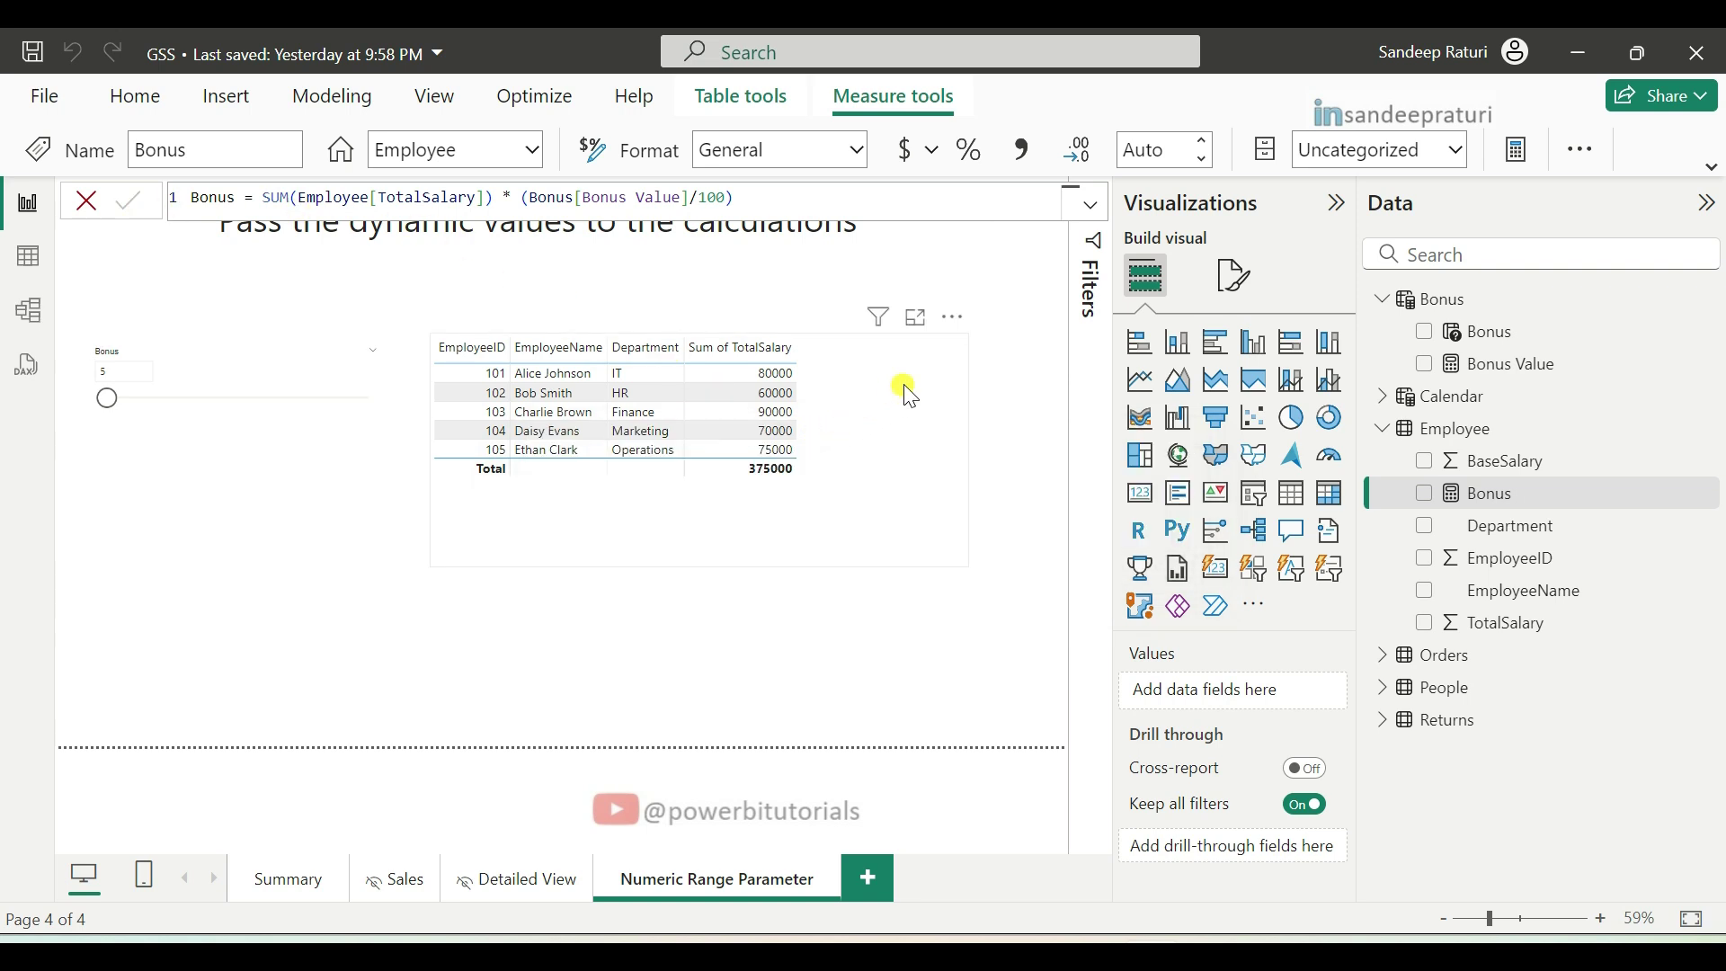
Step: Add the Employee table's Bonus measure as the last column of the employee table visual
left_click(935, 387)
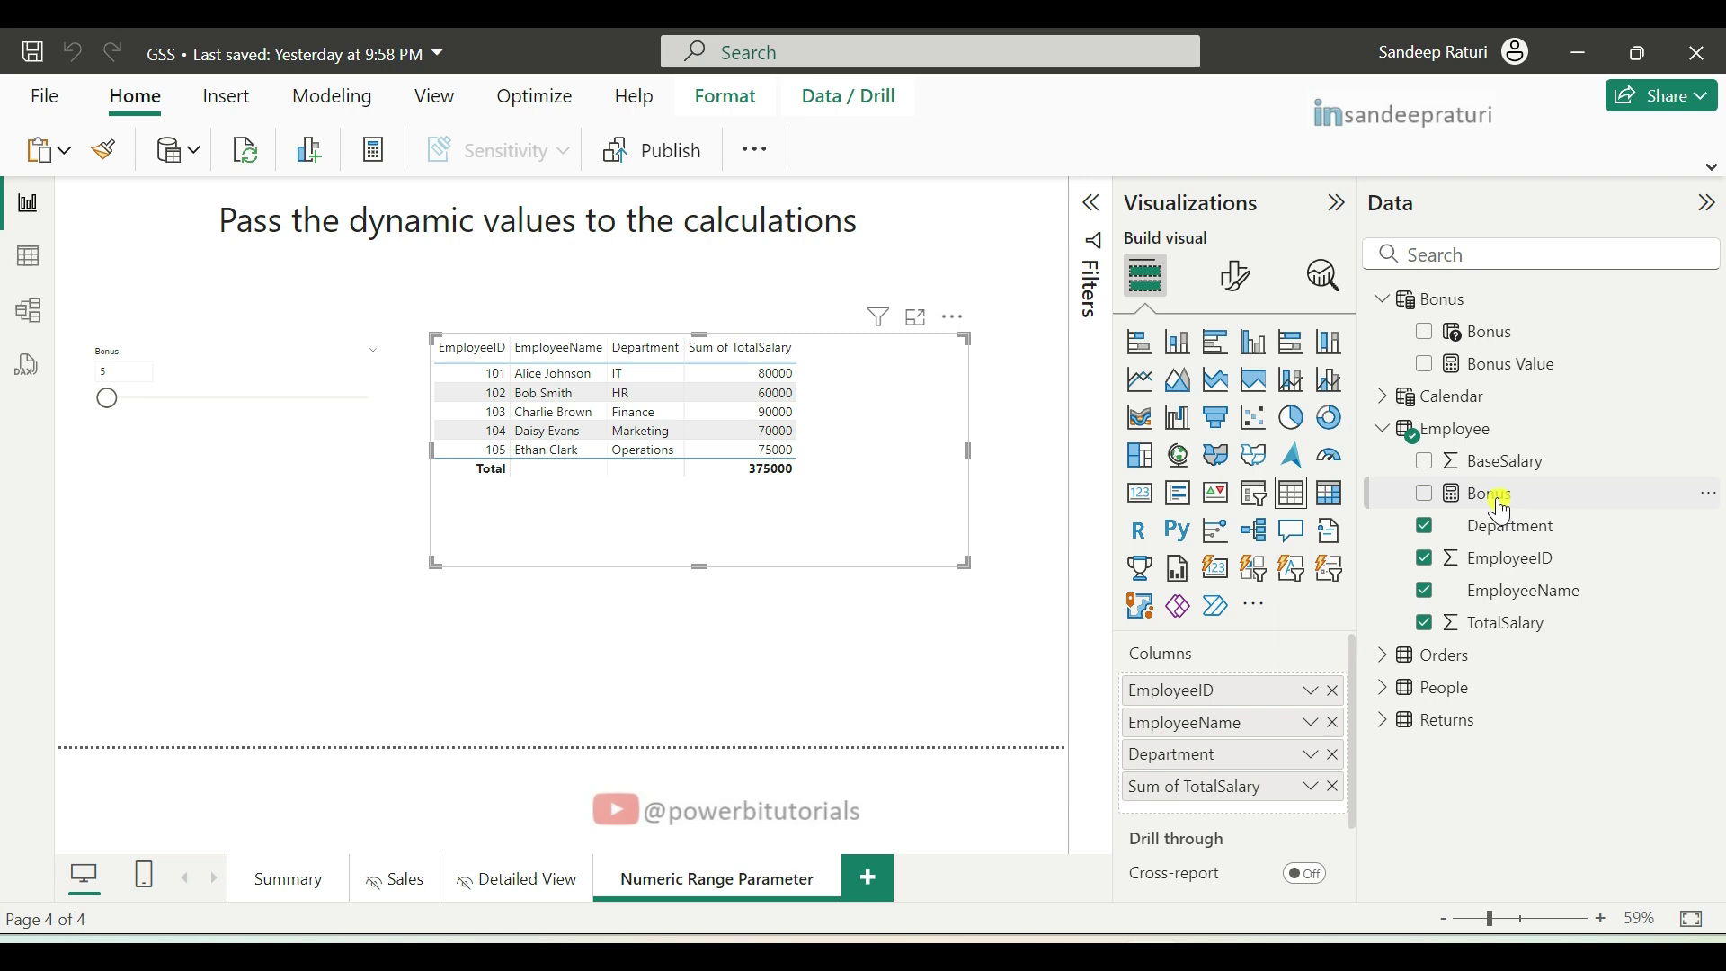
left_click_drag(1492, 494, 1219, 807)
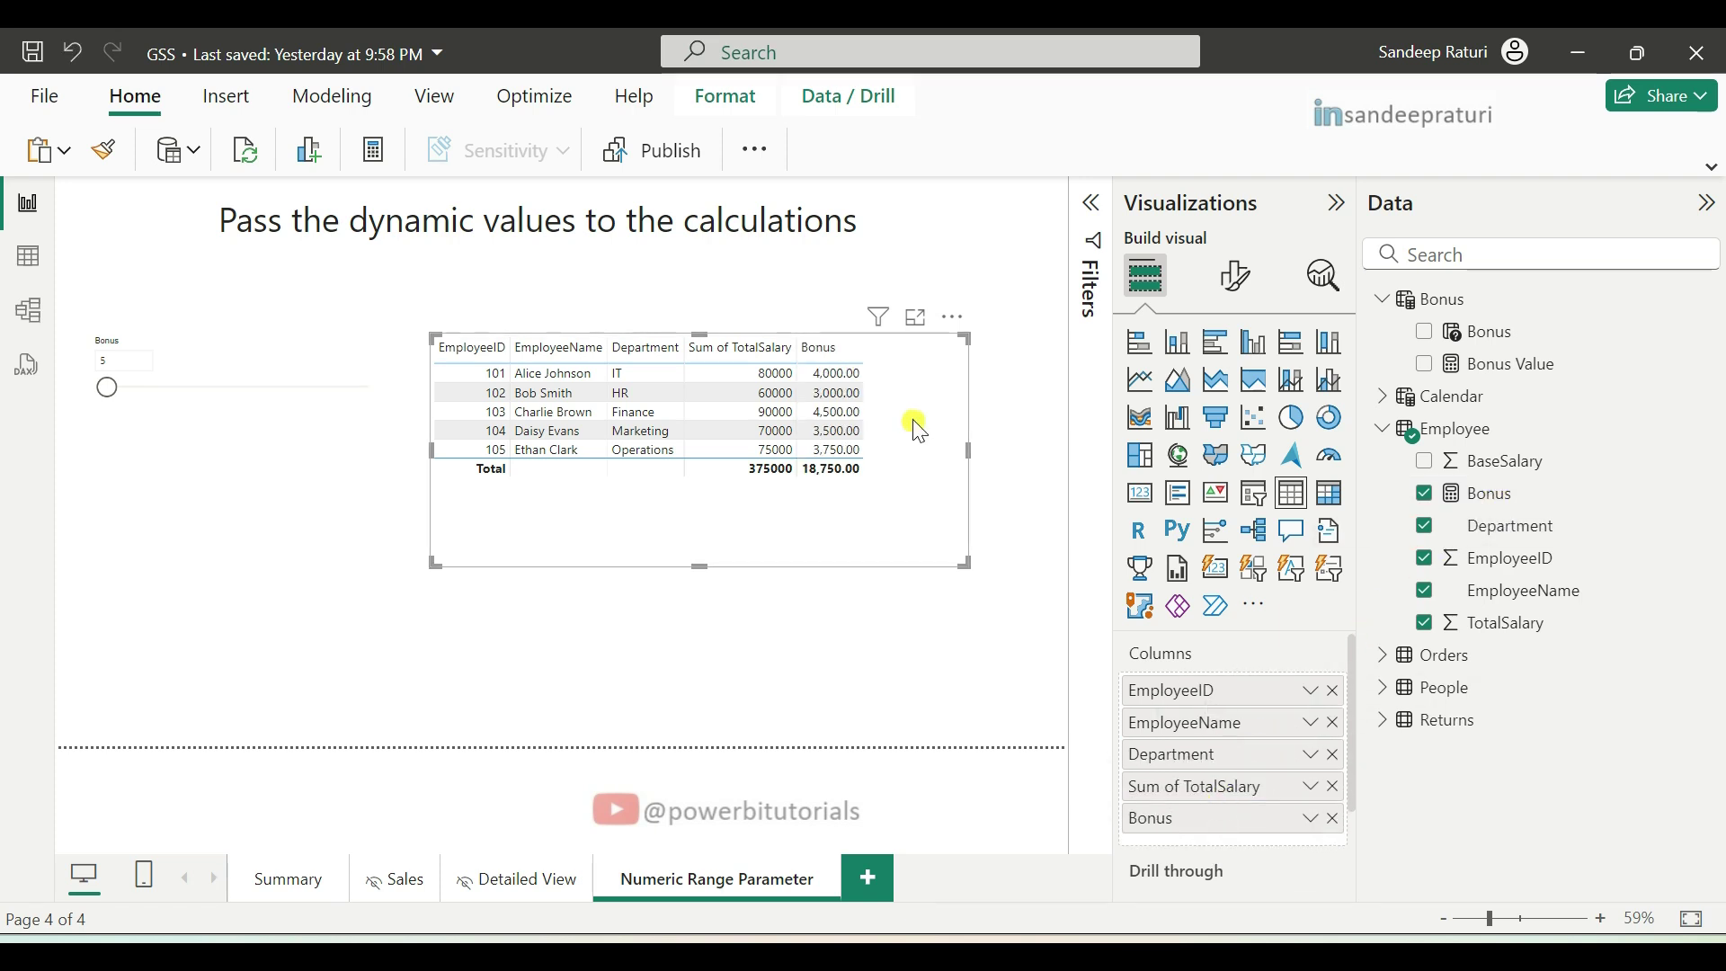
Step: Set the Bonus slicer to 6
left_click(124, 365)
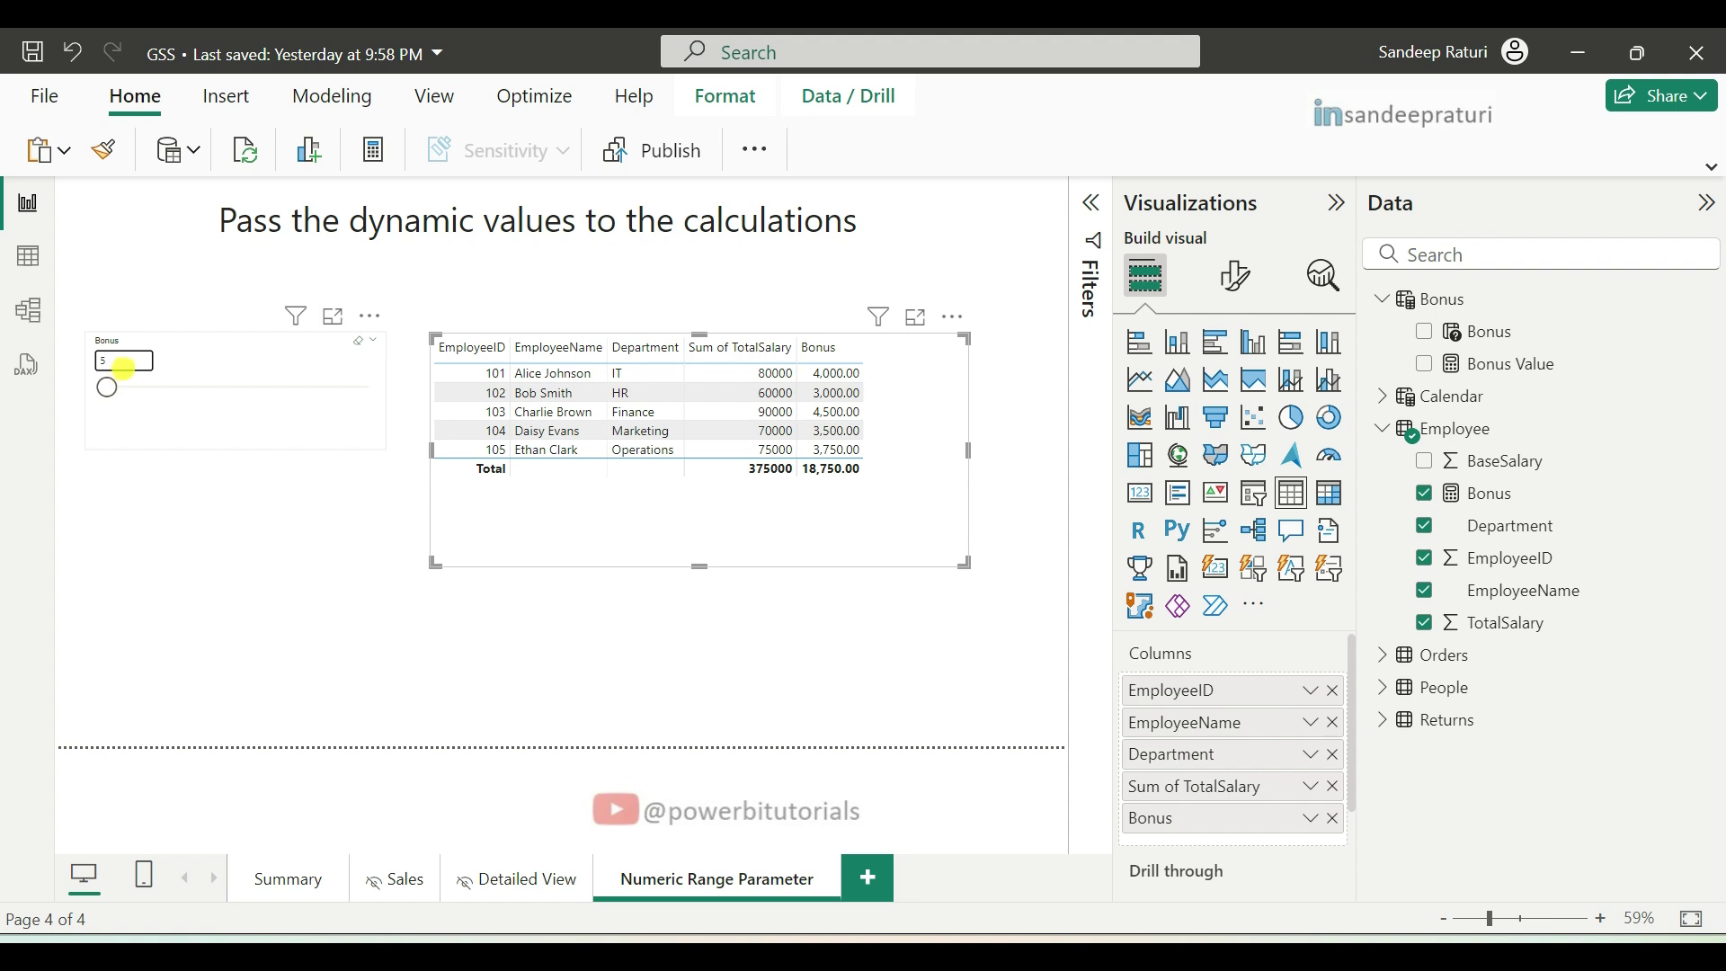
left_click(309, 323)
left_click_drag(107, 391, 132, 385)
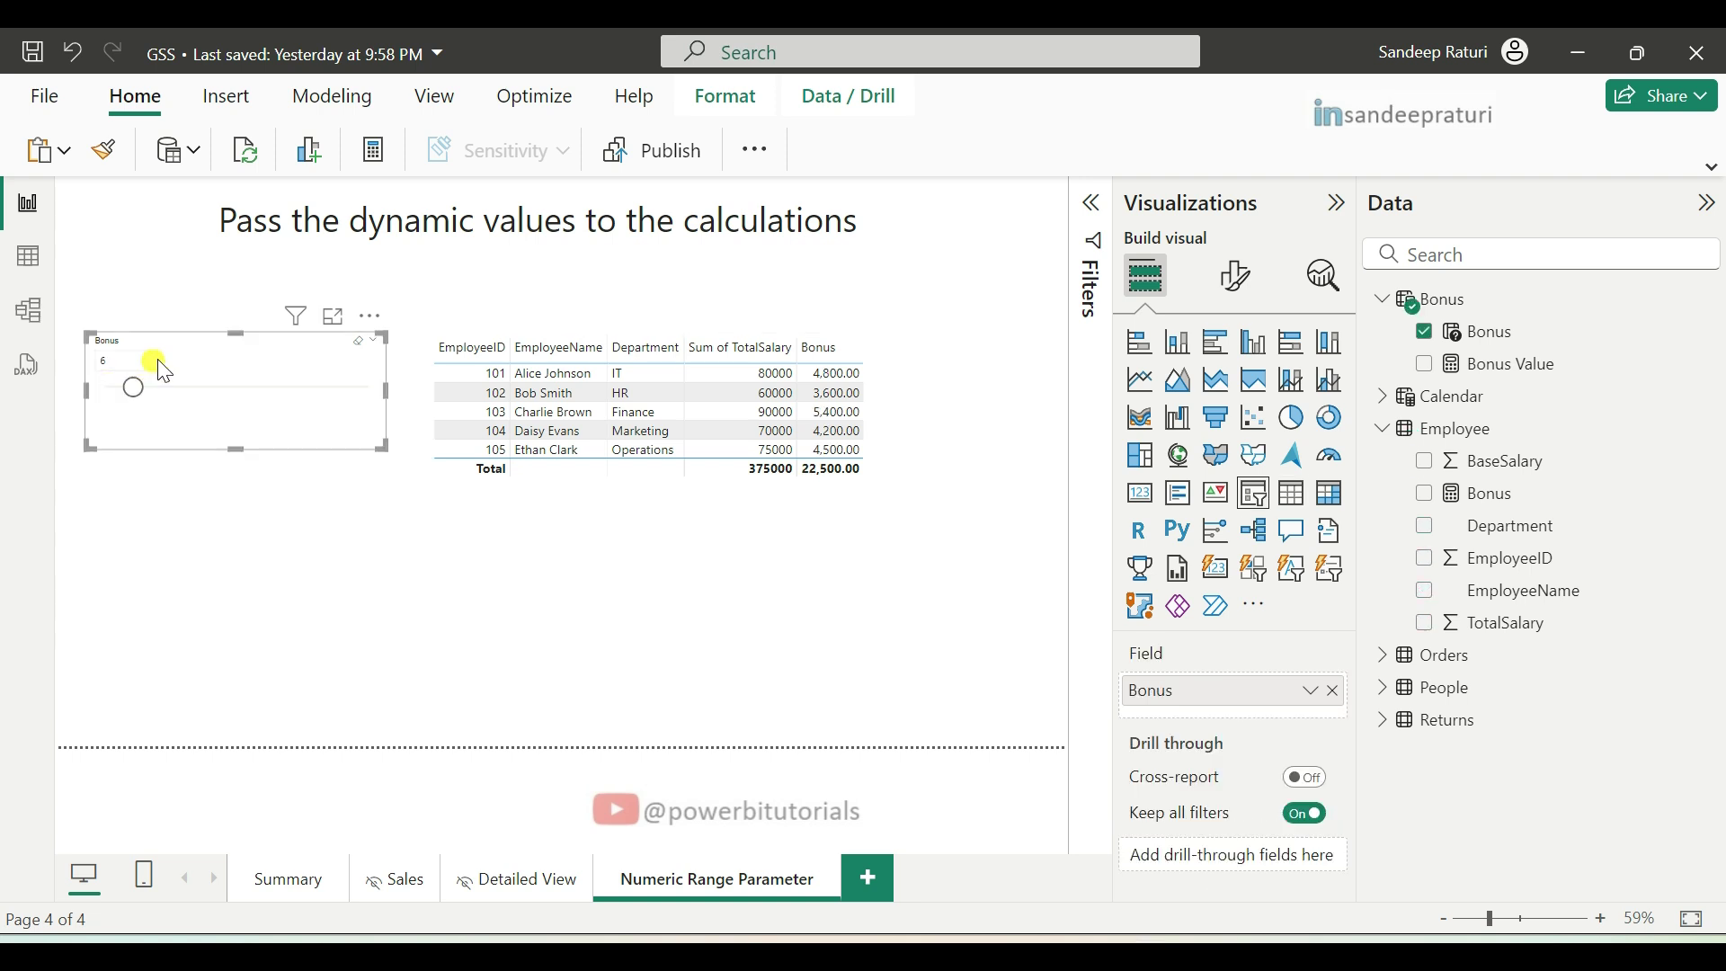
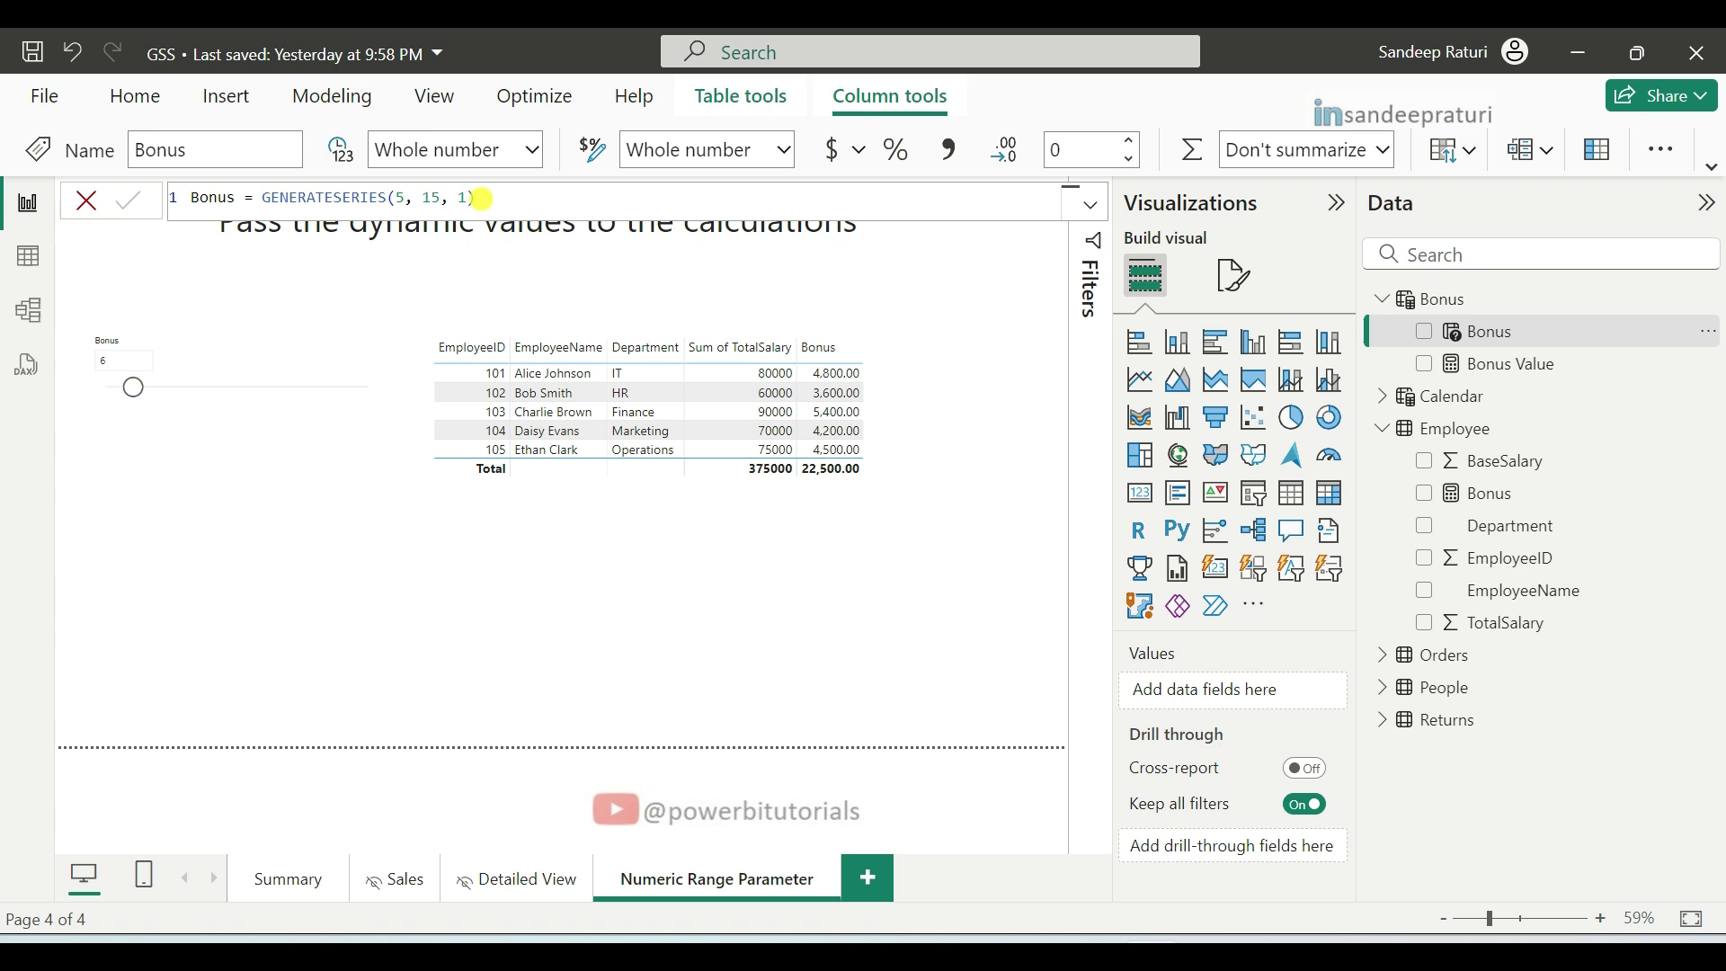
Step: Set the increment in the Bonus parameter's GENERATESERIES formula to 5 and commit it
double_click(462, 197)
type("5")
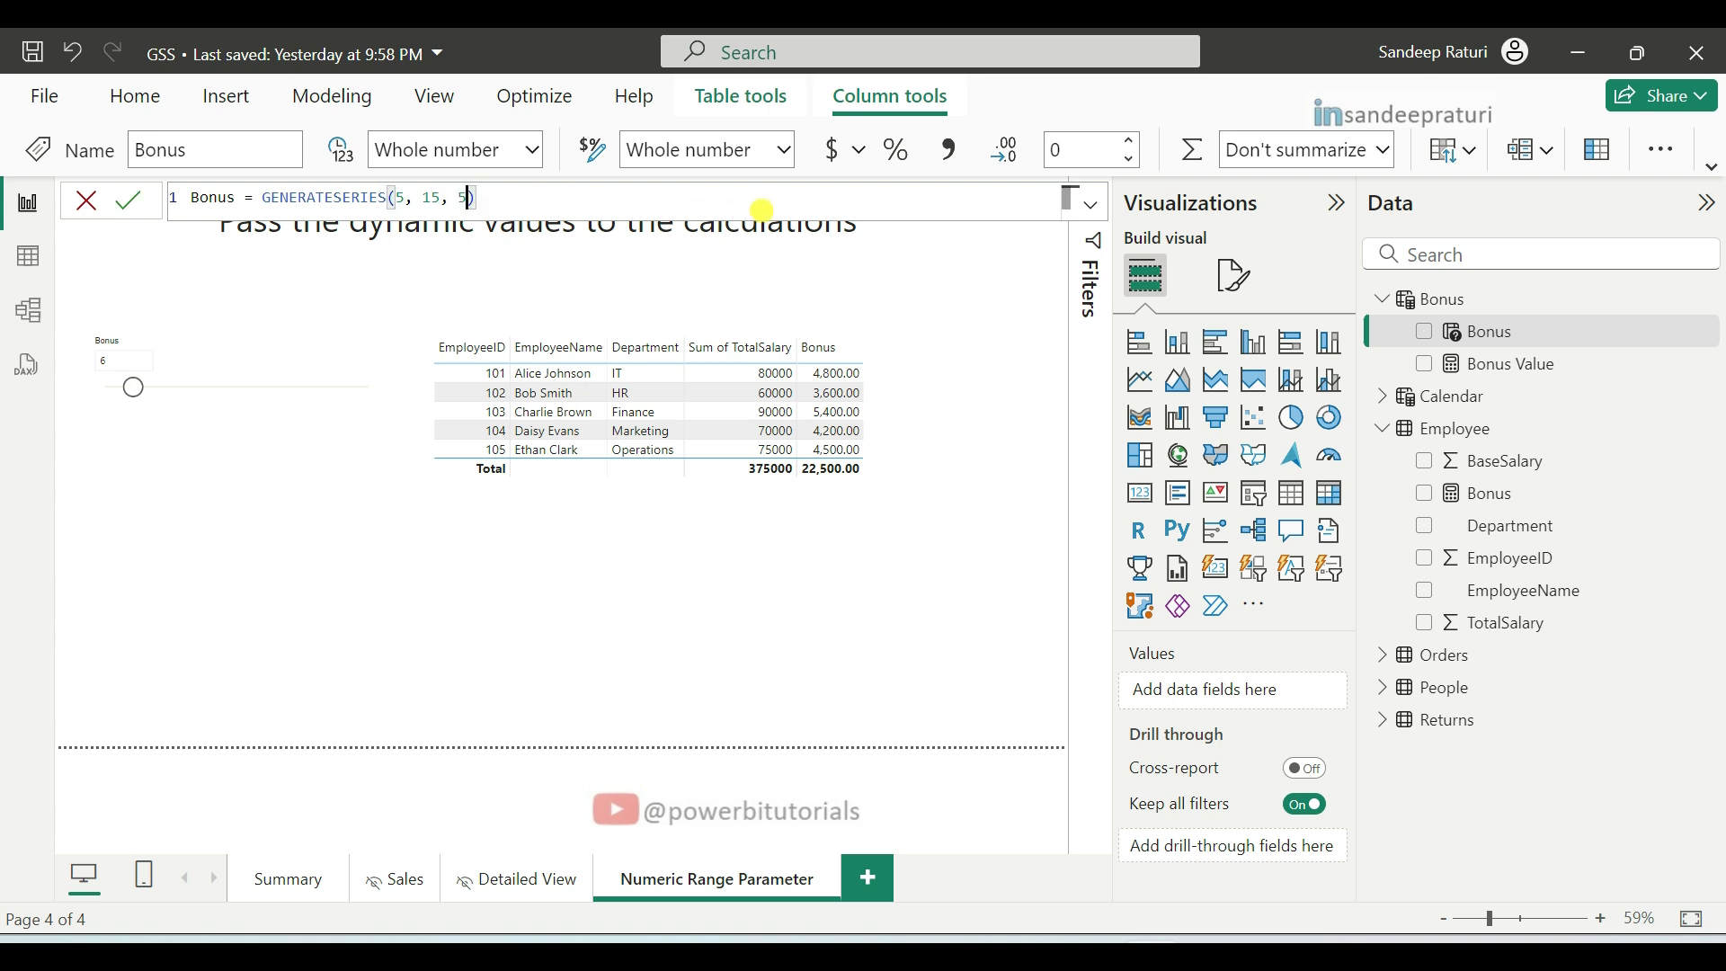
left_click(132, 203)
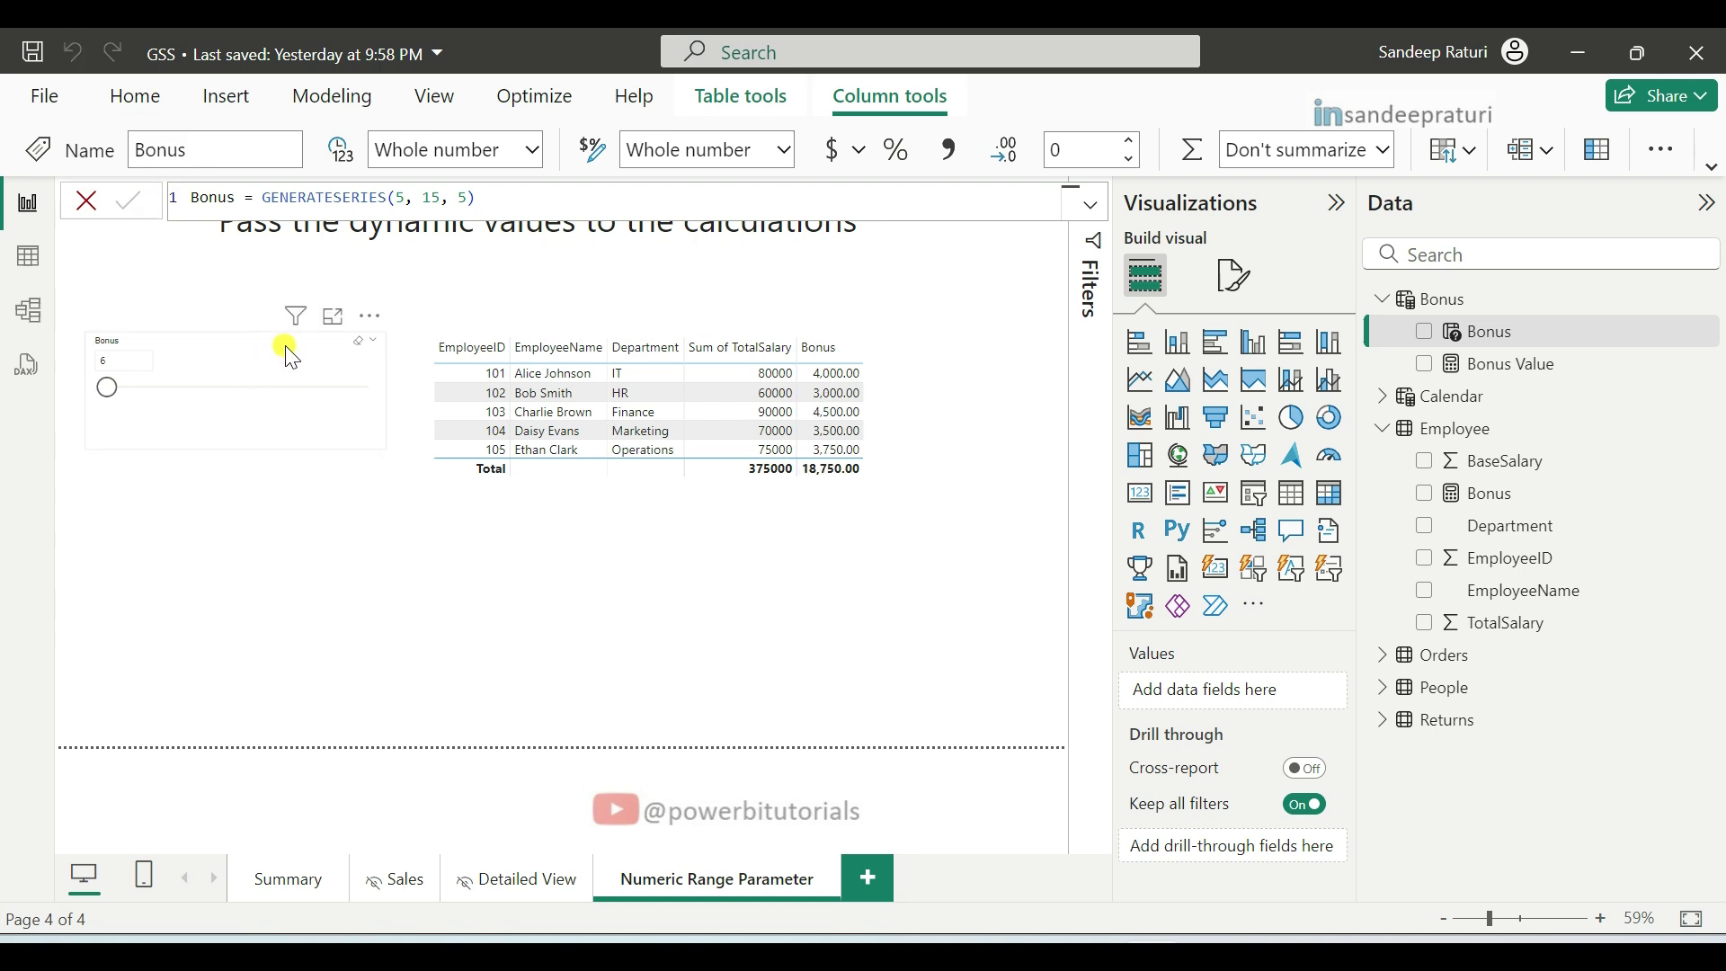
Step: Clear the Bonus slicer's selection and raise its value through 10 to 15
left_click(359, 346)
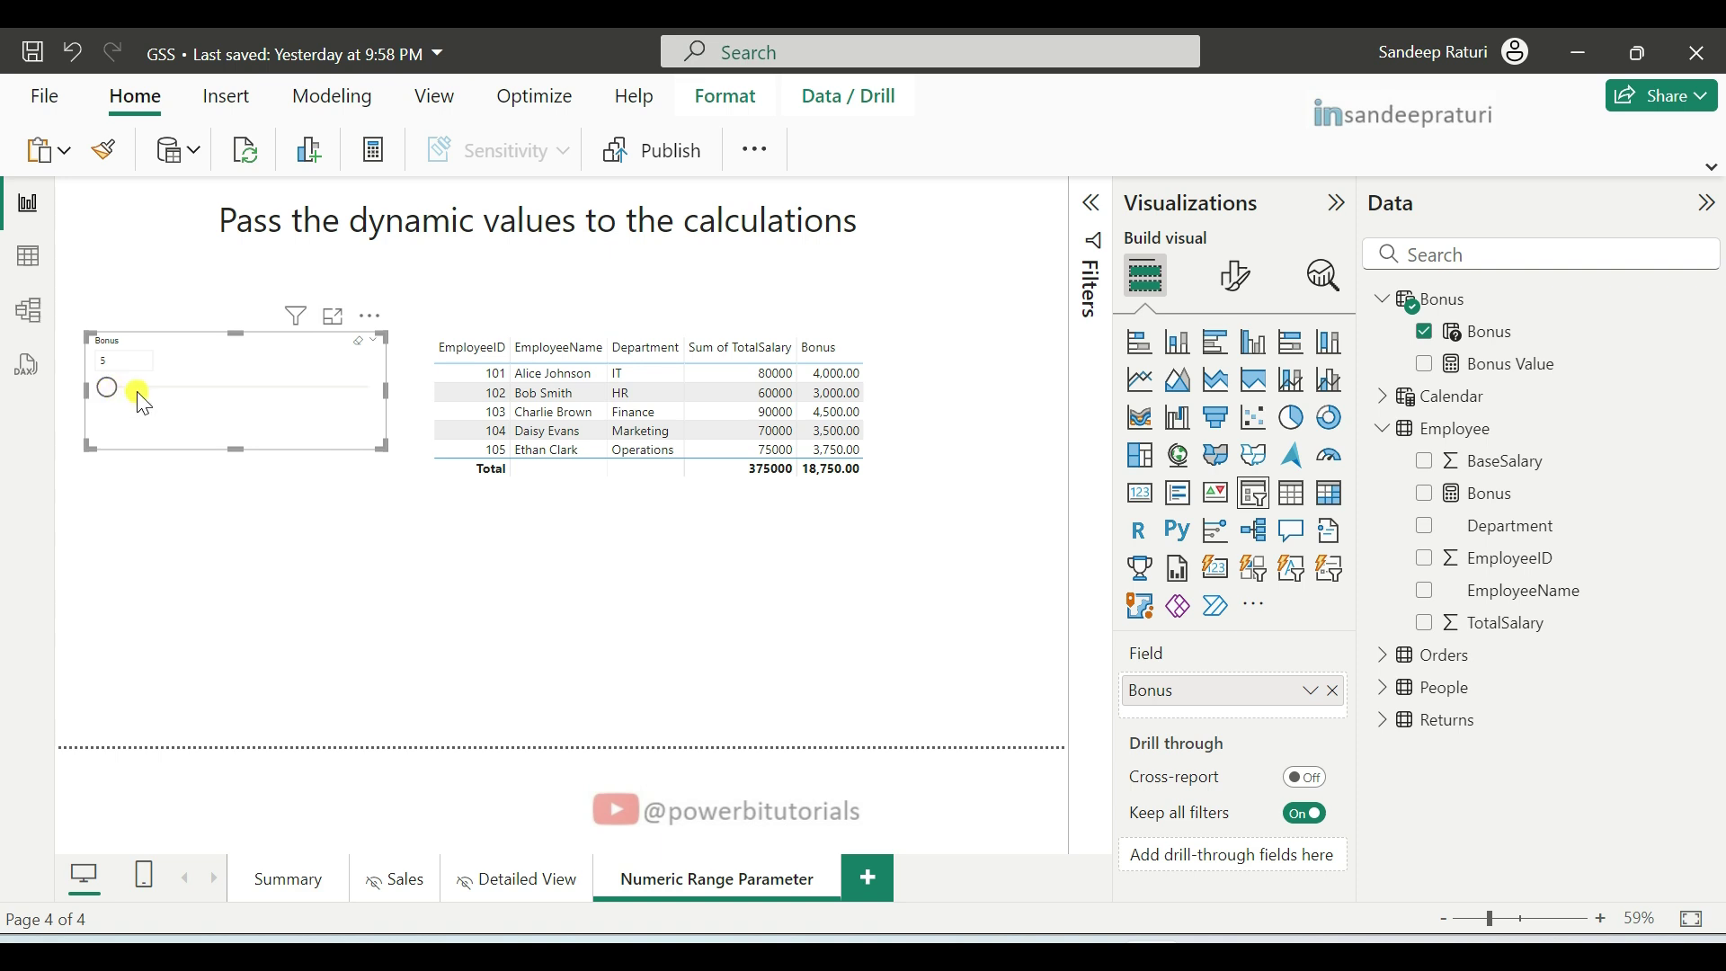
left_click_drag(112, 390, 290, 405)
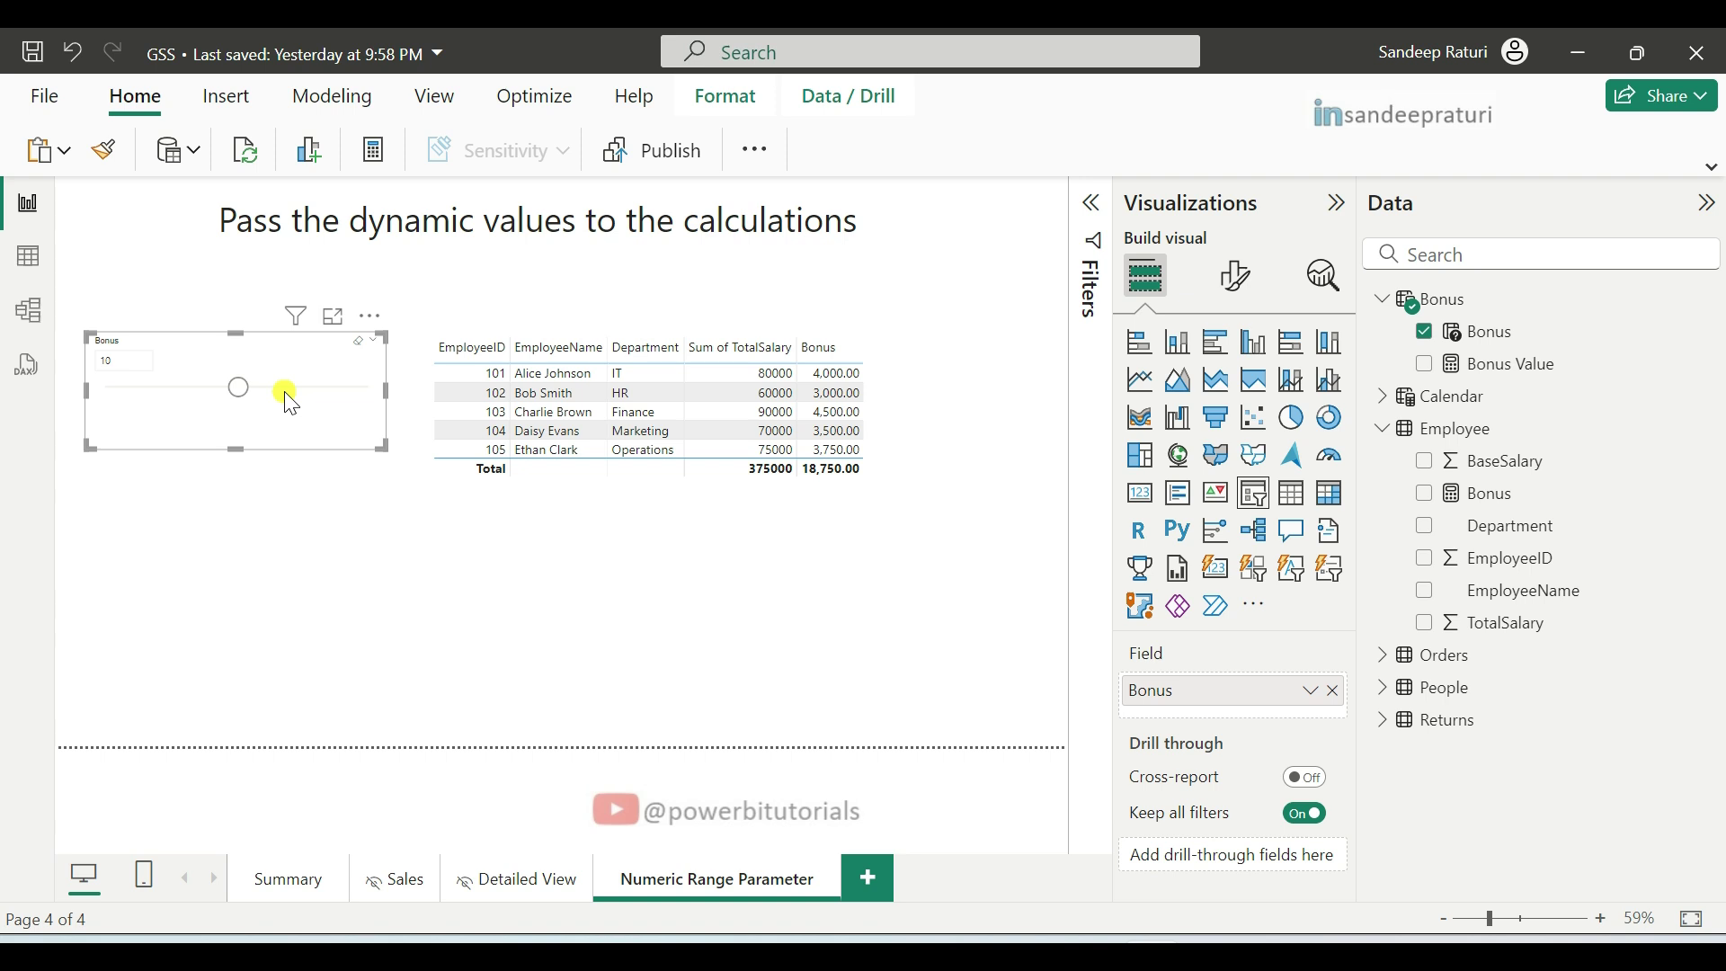
left_click_drag(289, 405, 380, 404)
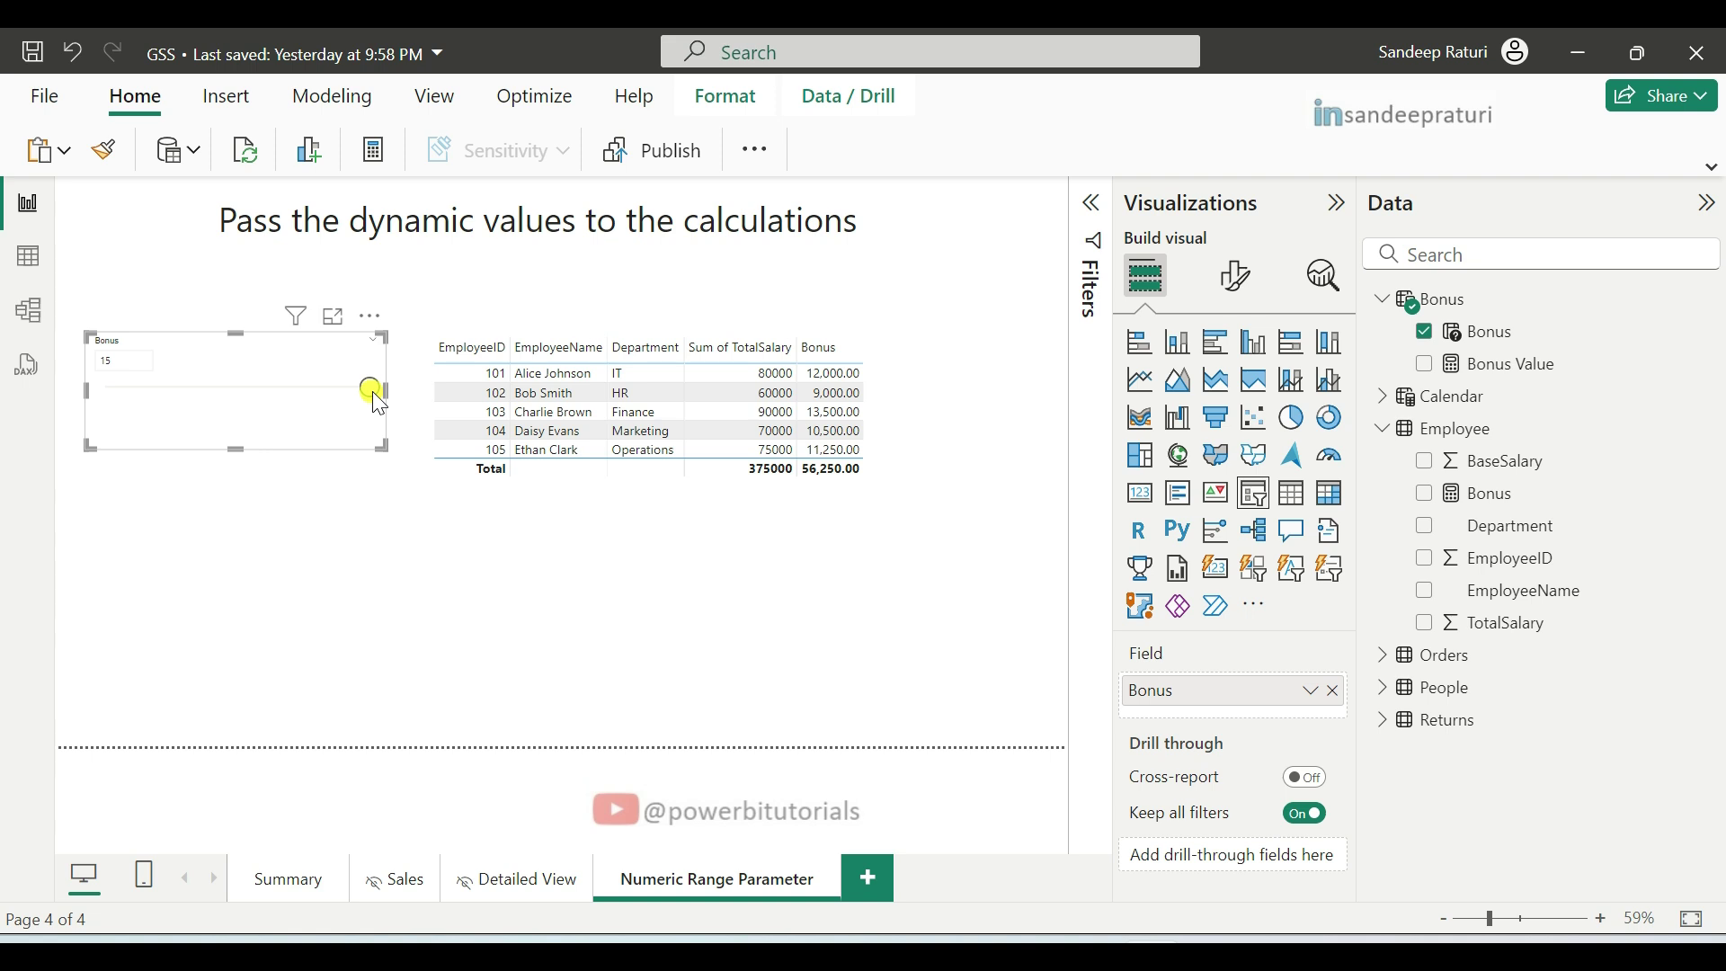
Step: Open the formula of the Bonus table's Bonus column
left_click(1524, 333)
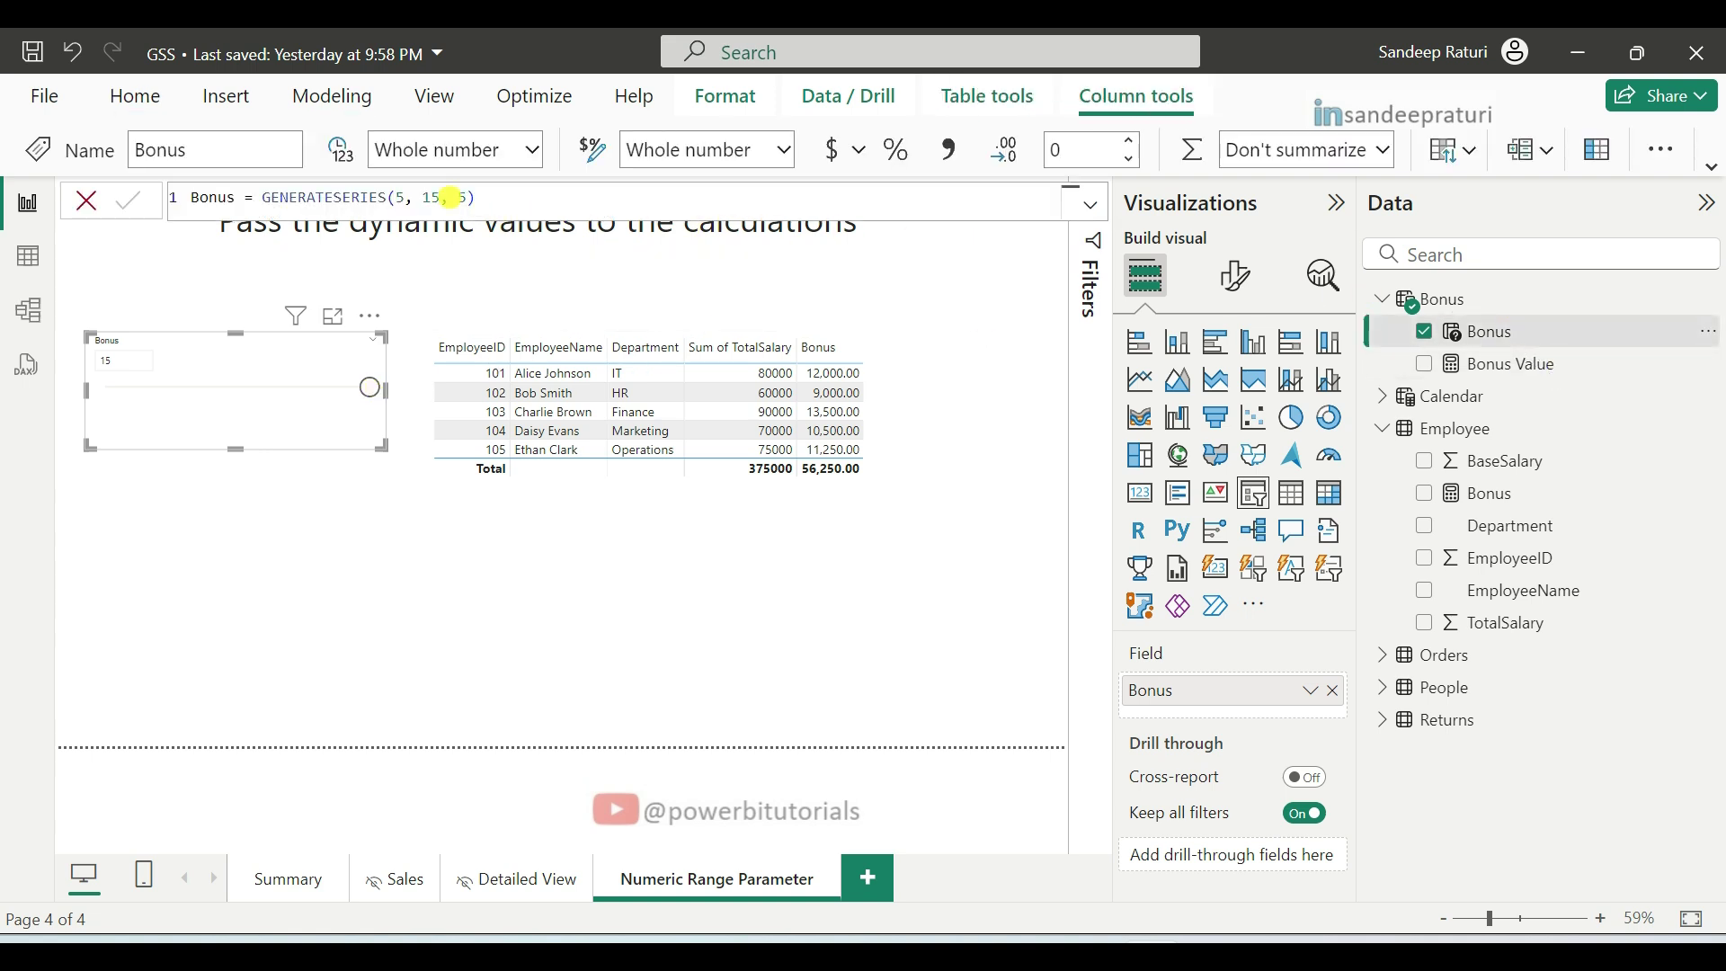